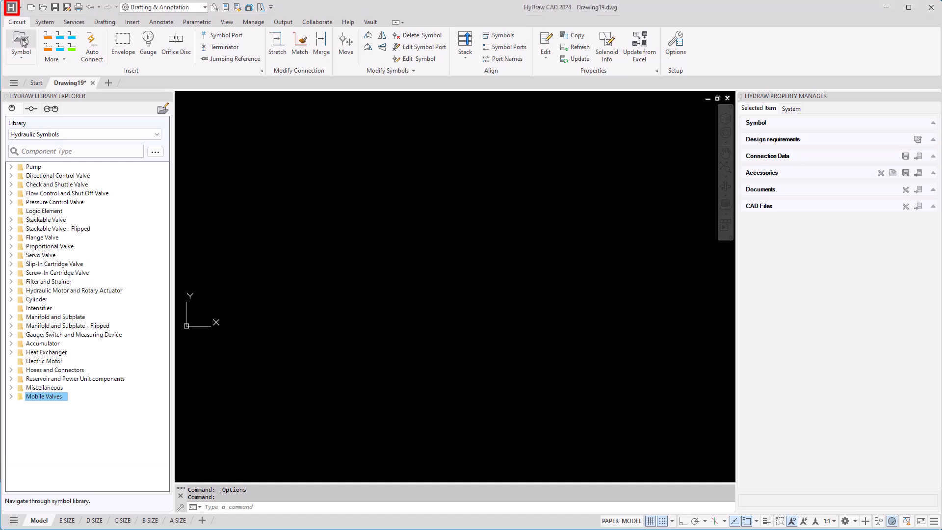
Set the default template file for QNEW to HyDraw Start Imperial.dwt in the program's template settings.
left_click(11, 8)
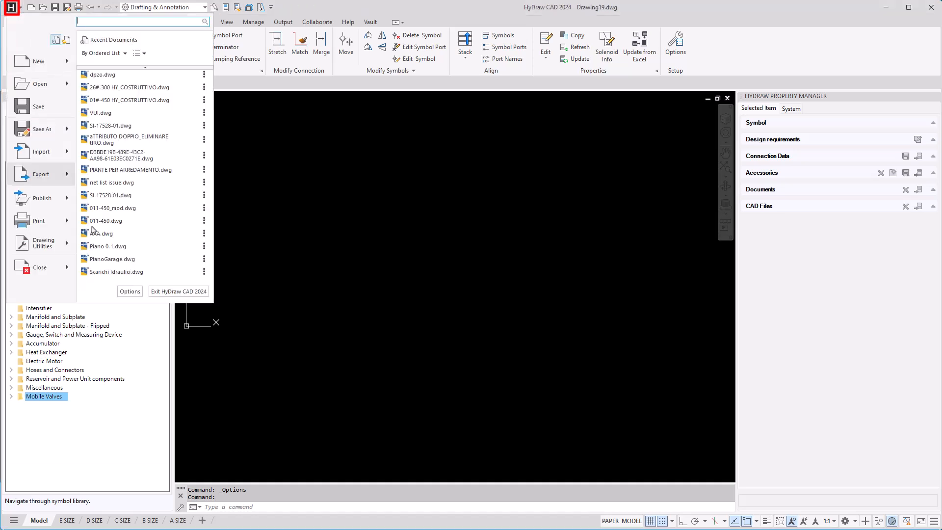
left_click(129, 292)
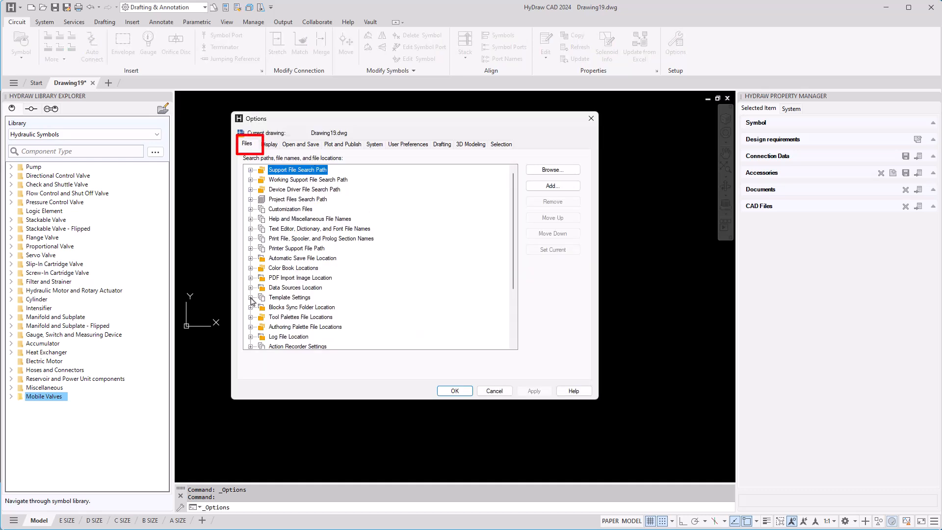
left_click(251, 298)
left_click(262, 326)
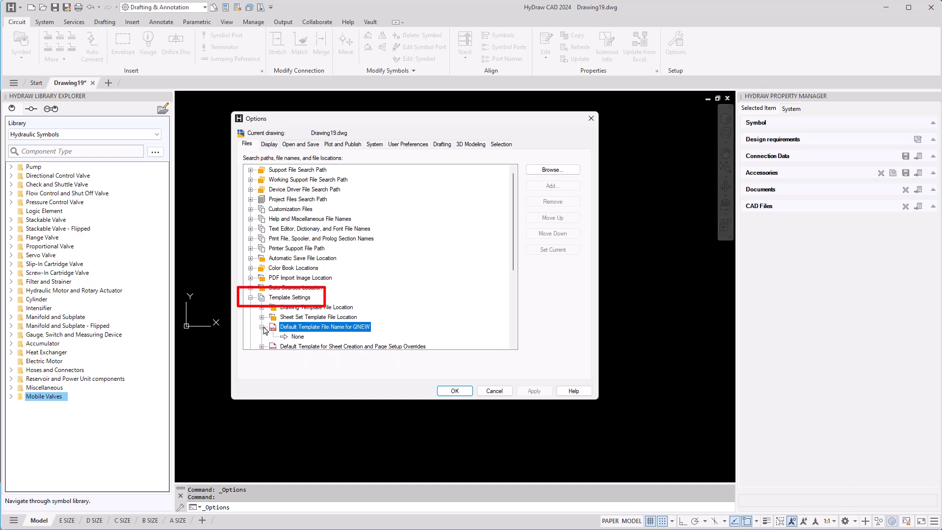
left_click(298, 337)
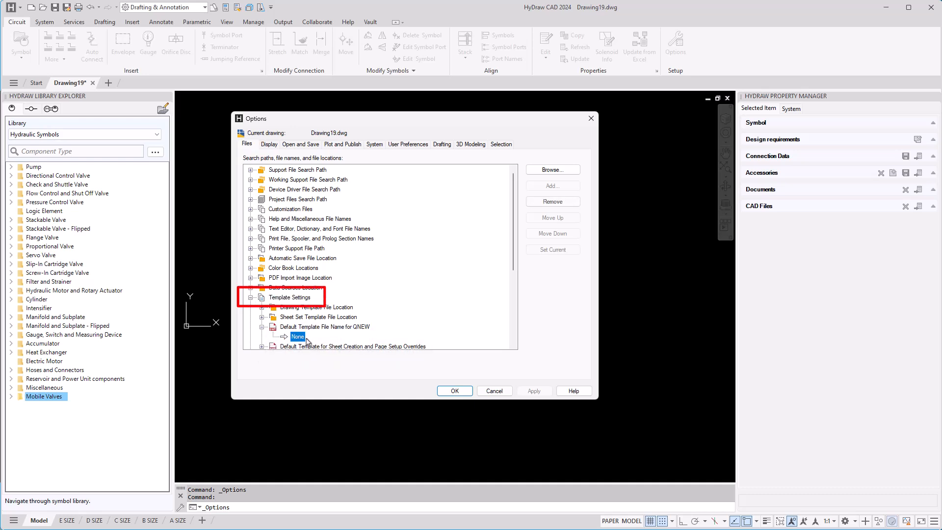
left_click(553, 170)
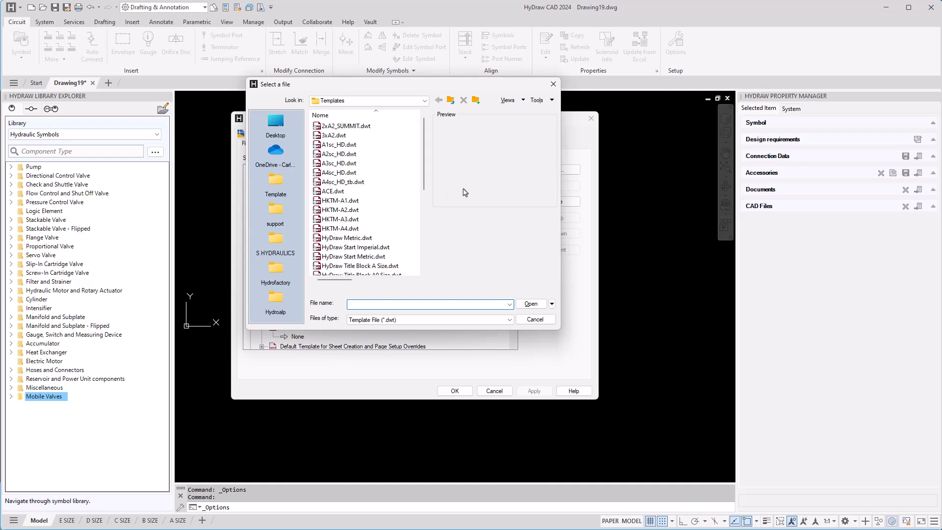
scroll(425, 163, "down", 2)
scroll(425, 163, "down", 2)
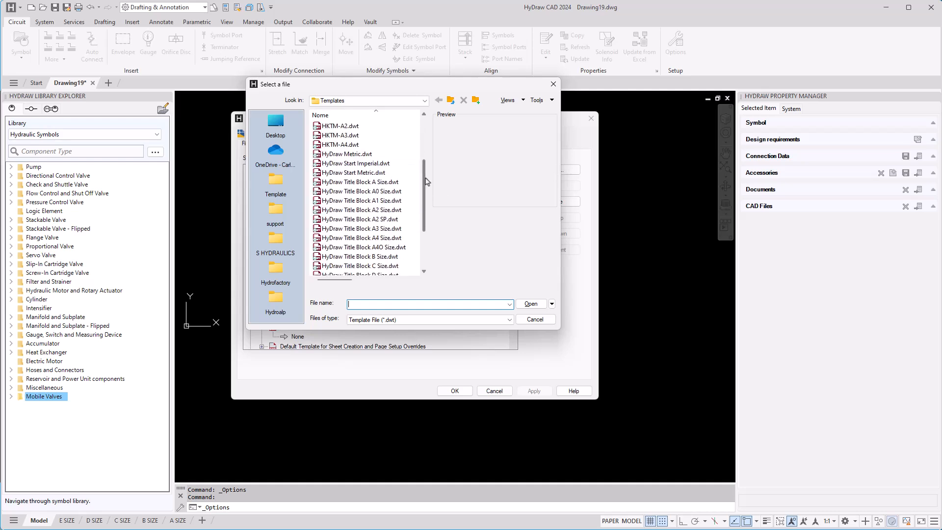
left_click(338, 165)
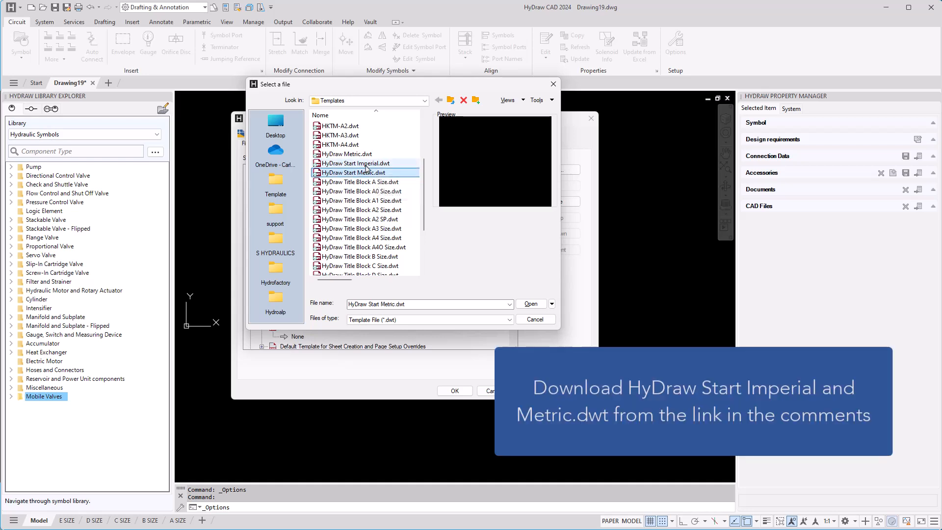
left_click(531, 304)
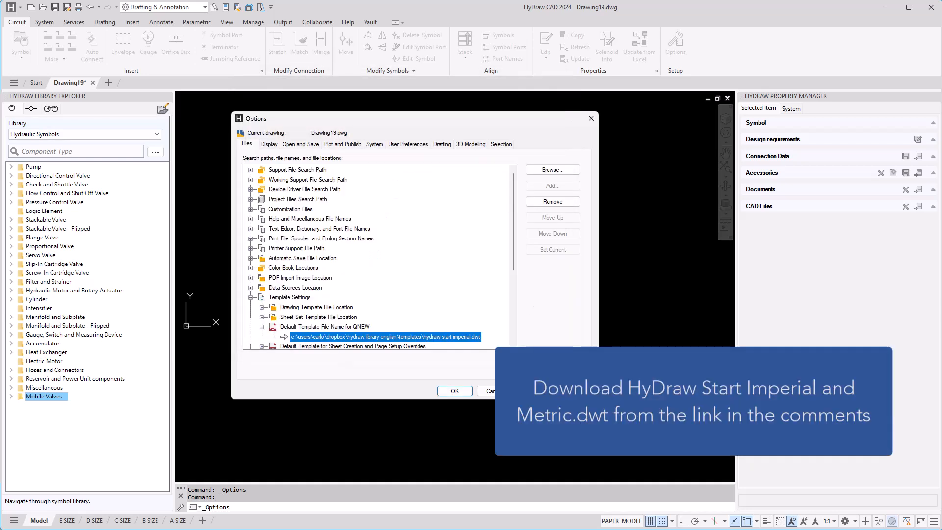
left_click(455, 390)
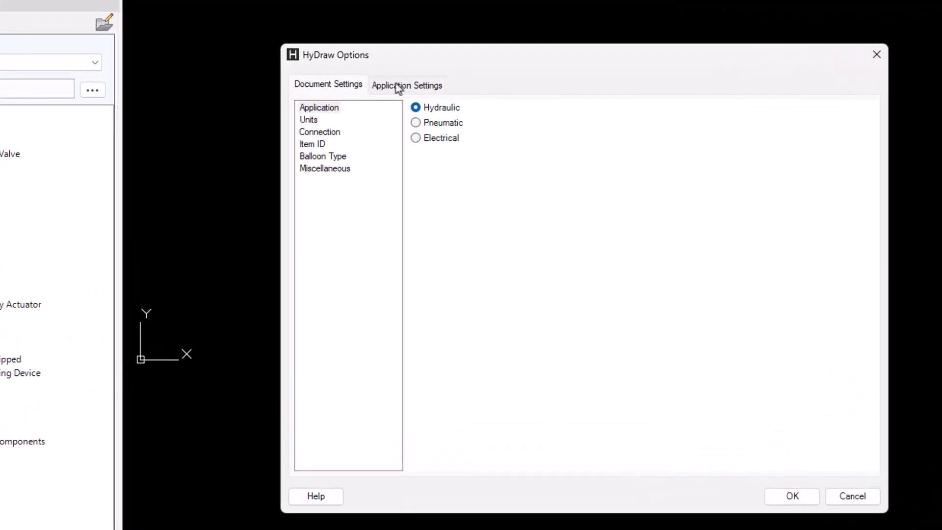
Review the drawing template settings in HyDraw Options, checking the title block and border block names and the template folder path.
left_click(398, 87)
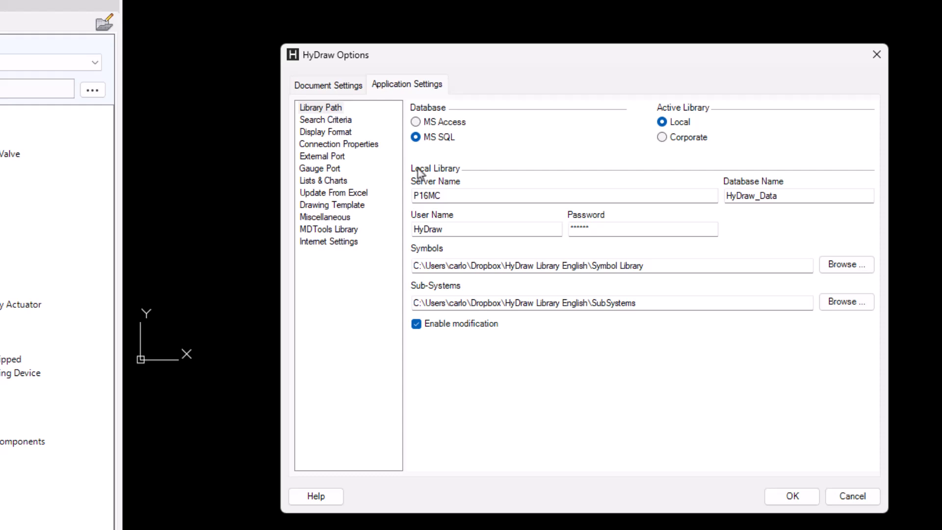
left_click(348, 206)
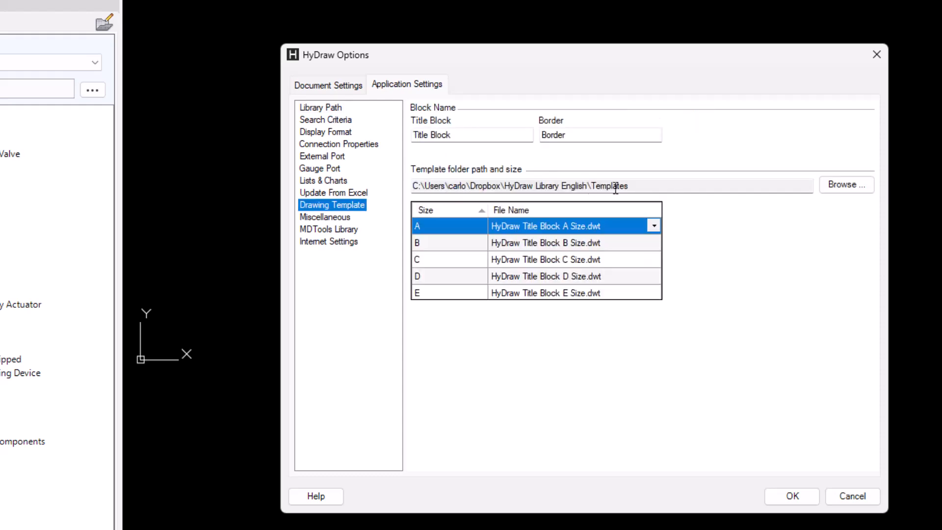
left_click_drag(665, 187, 400, 181)
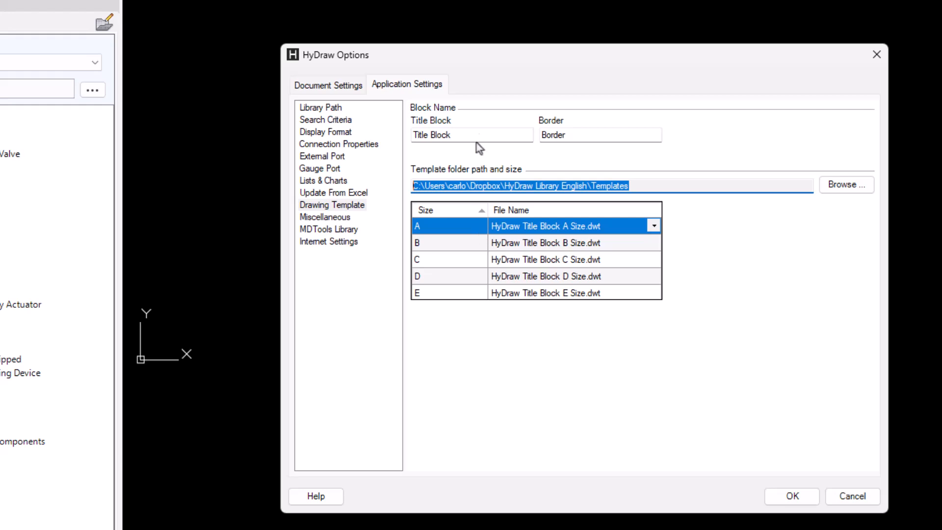
left_click_drag(479, 136, 392, 136)
left_click_drag(582, 132, 530, 131)
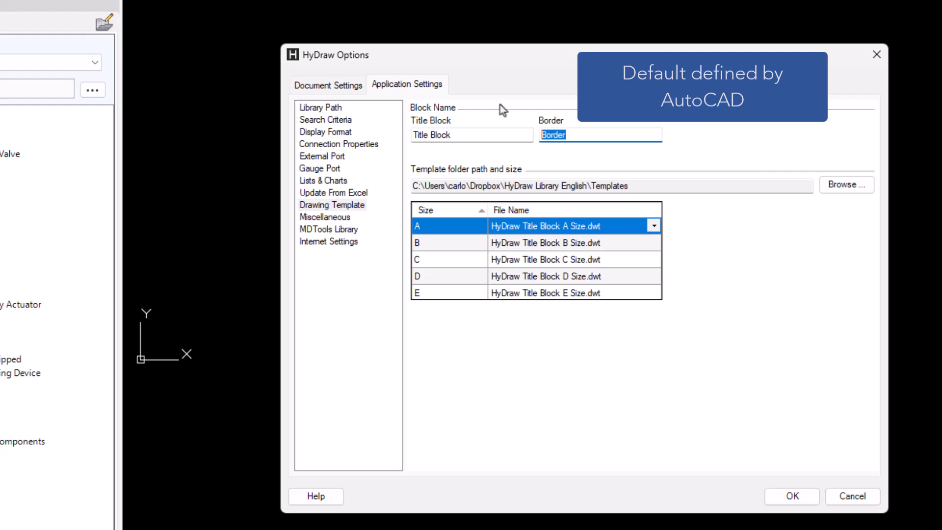
left_click_drag(460, 138, 375, 130)
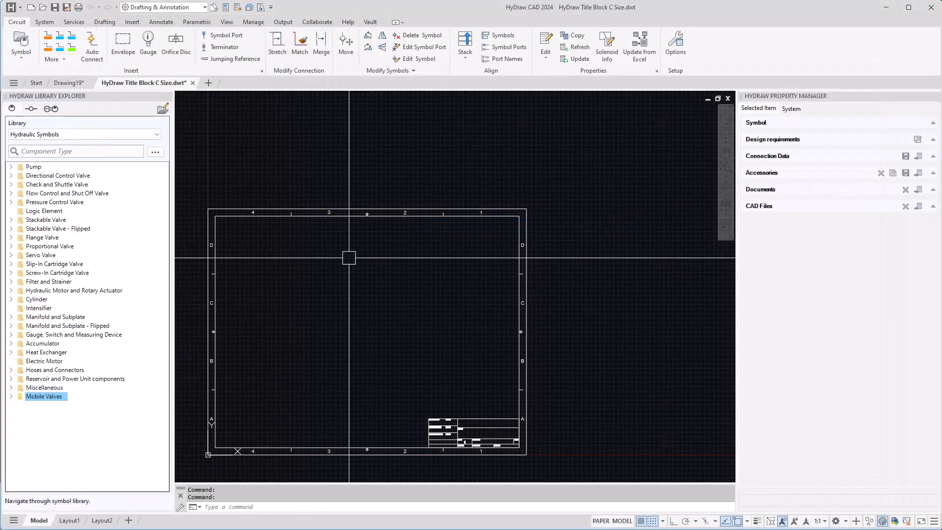
Examine the border block and the title block in the HyDraw Title Block C Size.dwt template.
mouse_move(165, 88)
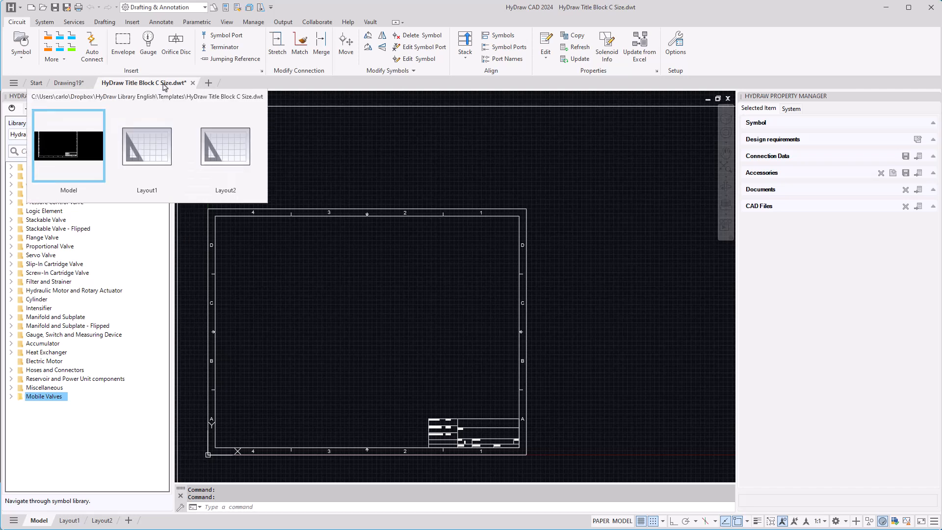
middle_click_drag(418, 334, 505, 286)
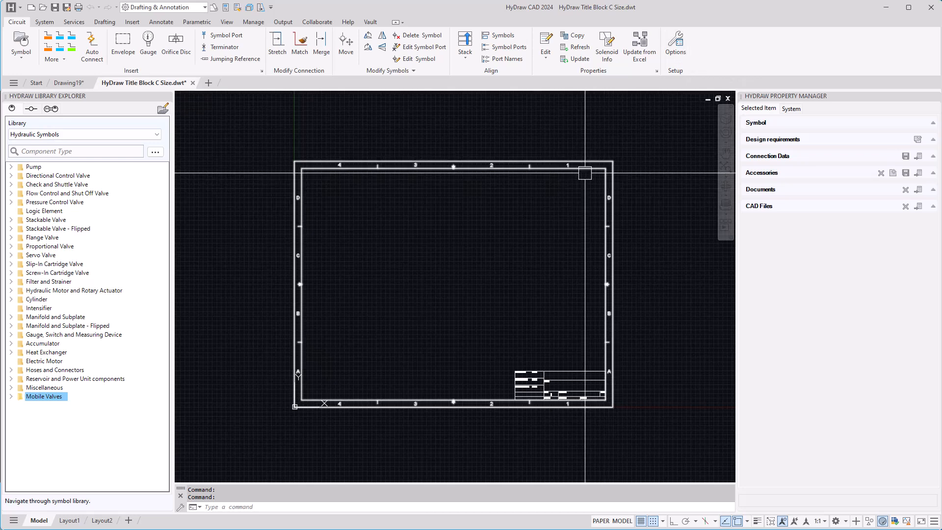
left_click(513, 170)
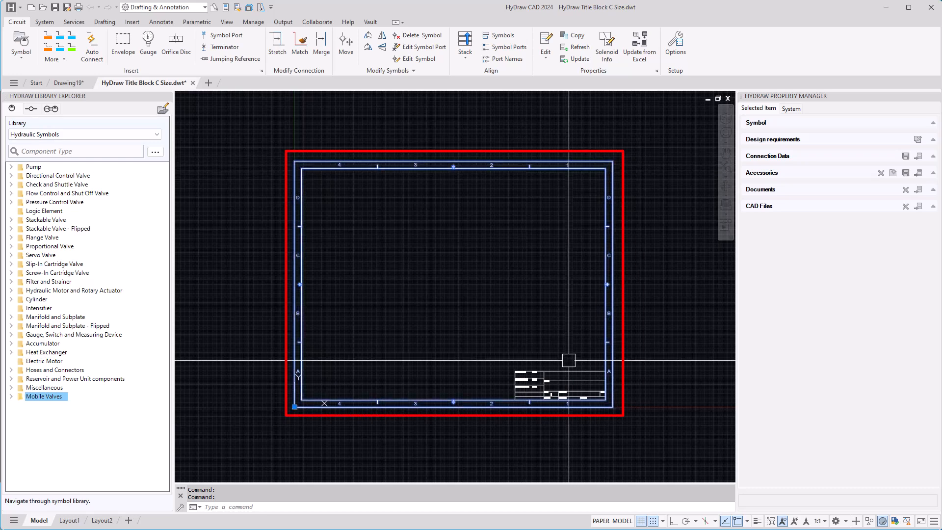
key("Escape")
left_click(531, 377)
scroll(543, 367, "up", 3)
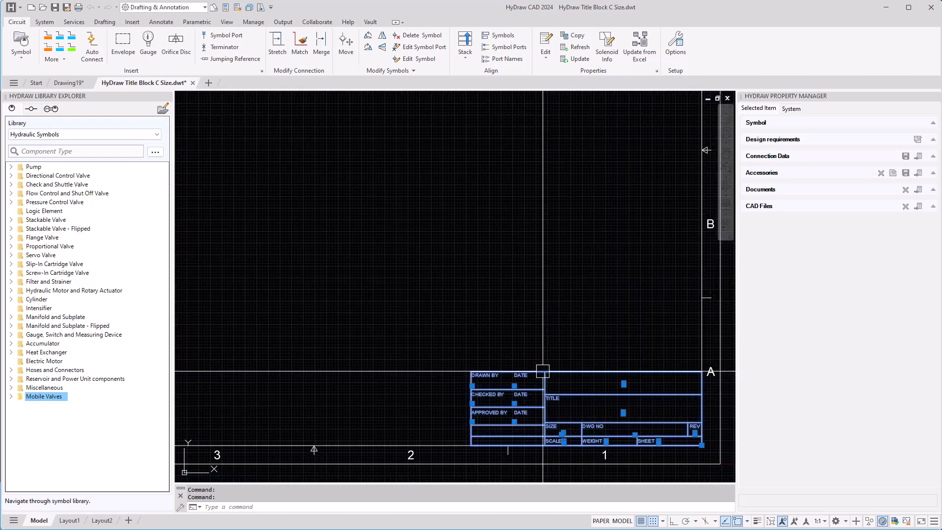
scroll(587, 381, "up", 2)
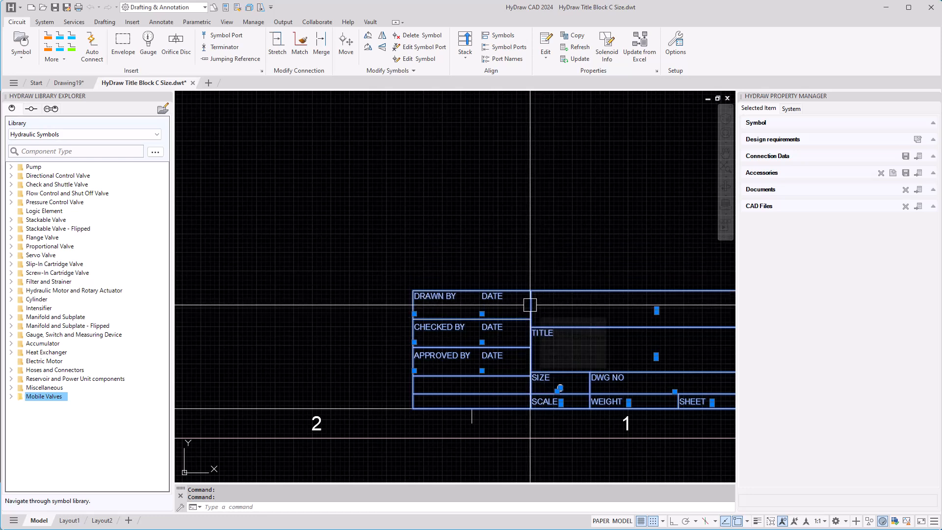
key("Escape")
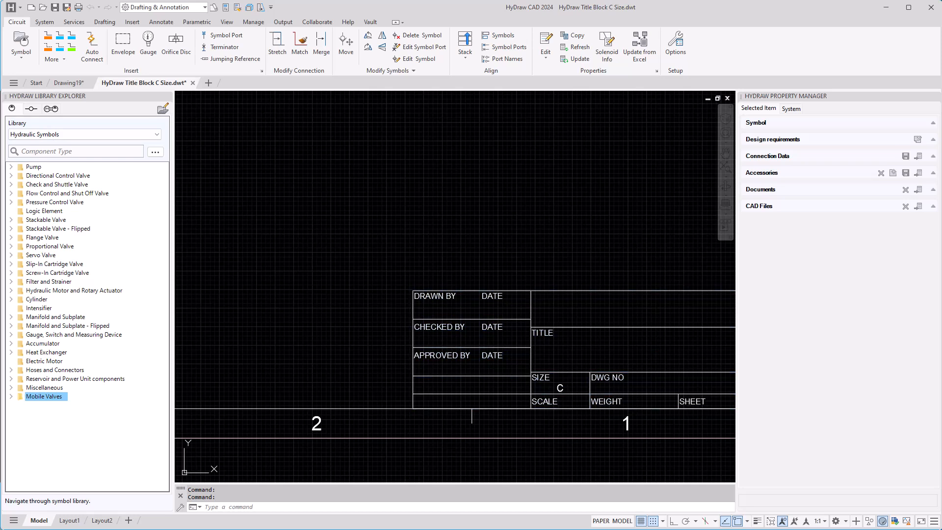
Look through the title block's attribute tags in the Enhanced Attribute Editor without changing them.
left_click_drag(197, 212, 452, 176)
scroll(391, 240, "down", 3)
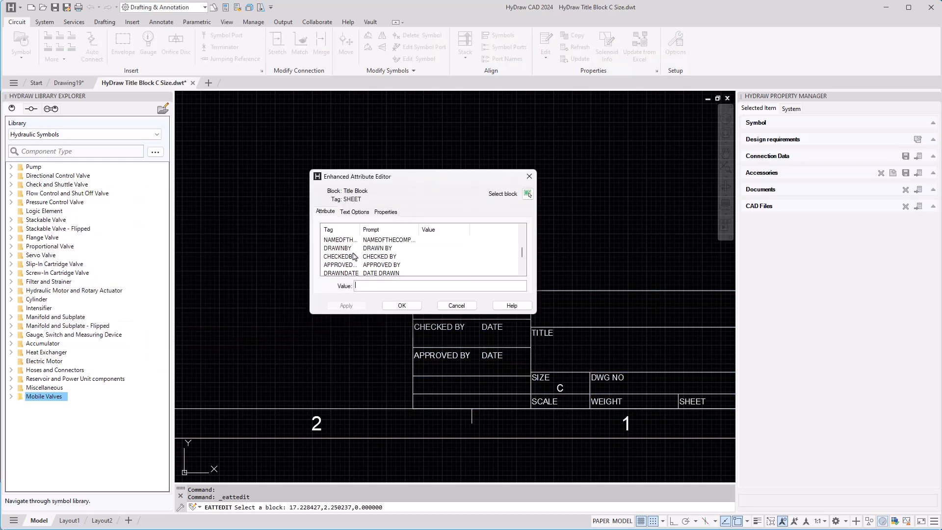
left_click(456, 306)
Check the block names of the border and the title block in their object properties.
scroll(439, 238, "down", 4)
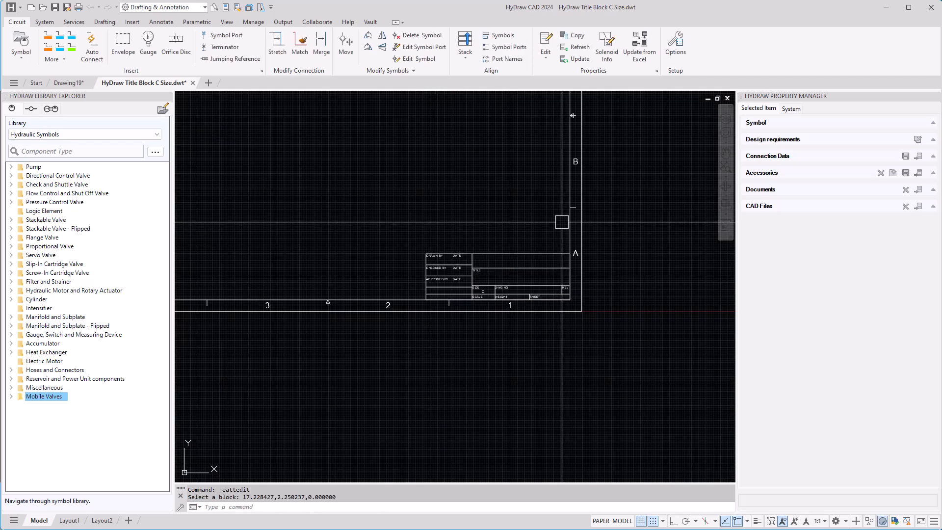
left_click(581, 209)
right_click(580, 207)
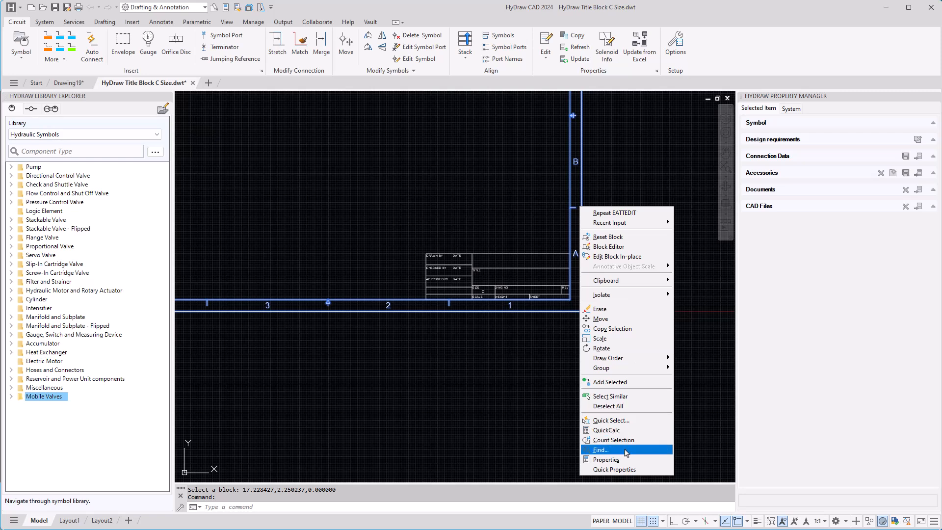
left_click(610, 460)
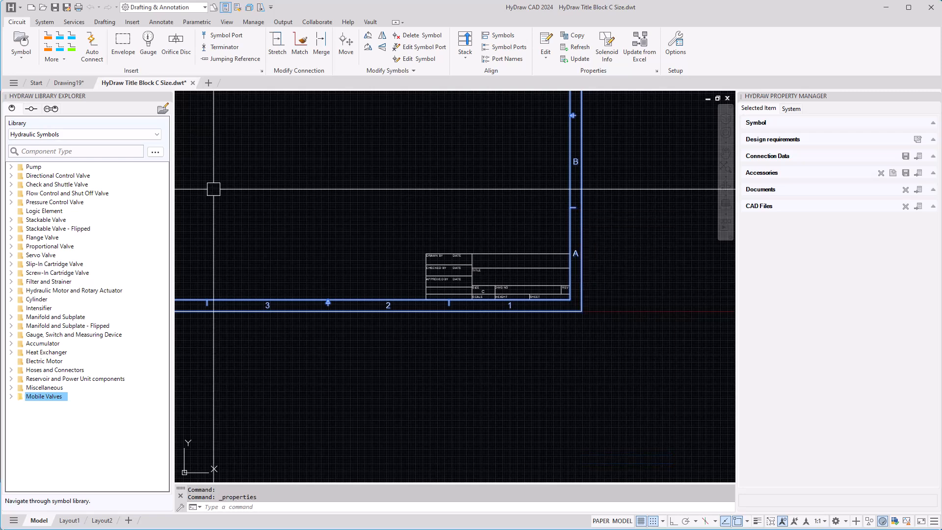
left_click_drag(0, 174, 582, 154)
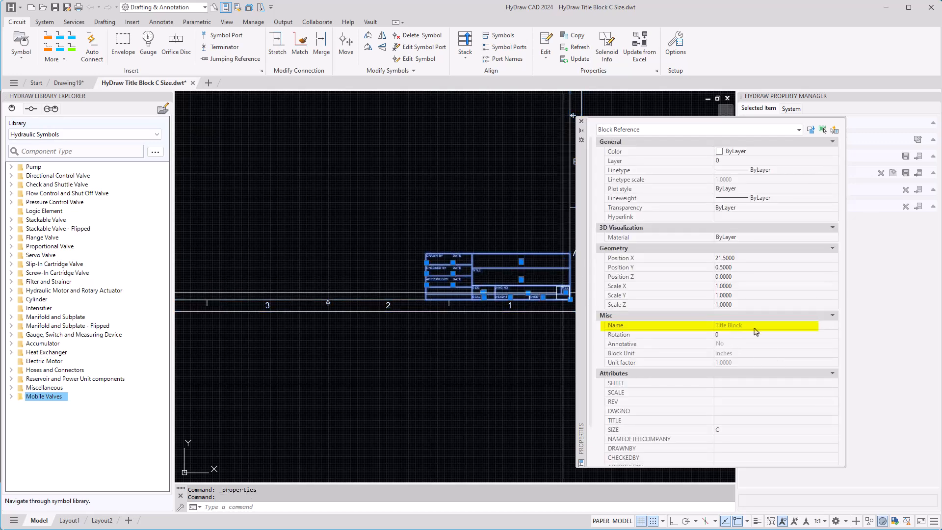
left_click(581, 123)
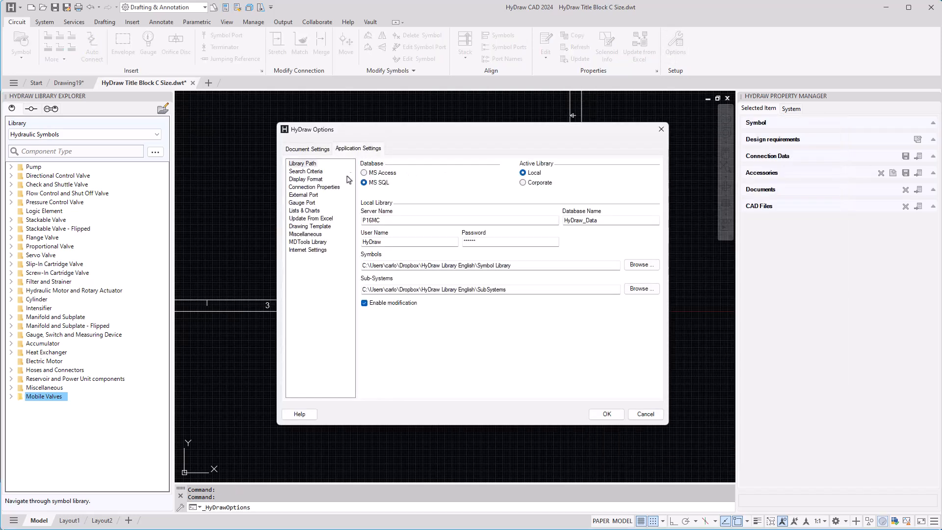
Compare the title block and border names in the HyDraw drawing template settings with the template's blocks.
left_click(309, 226)
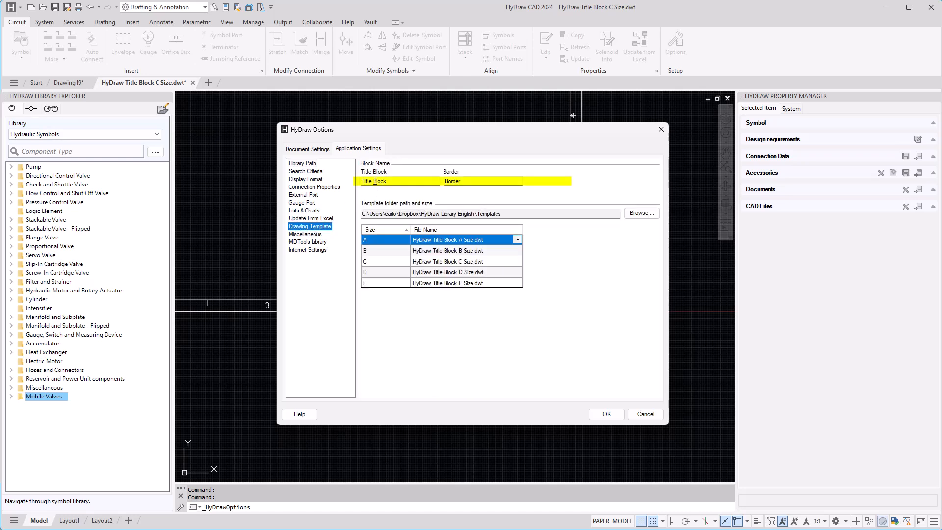
left_click(481, 182)
left_click_drag(391, 182, 361, 182)
left_click_drag(461, 183, 444, 182)
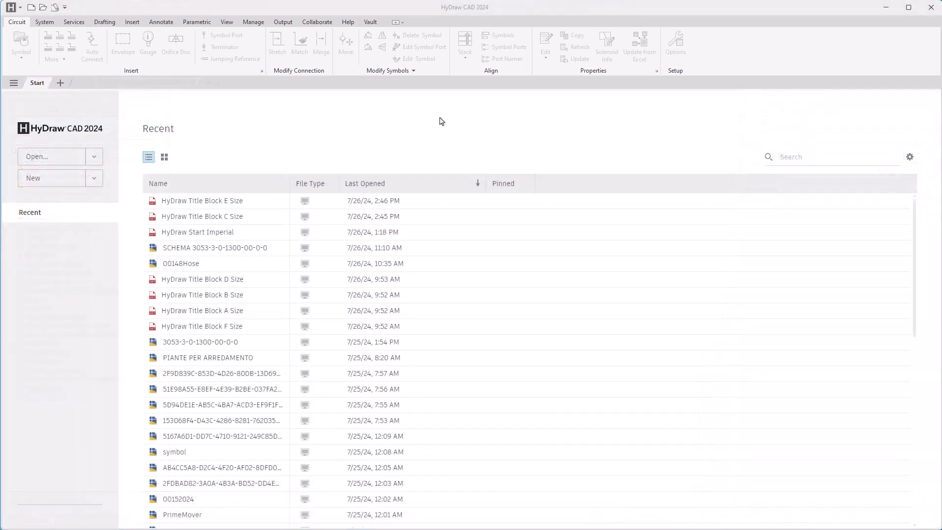
Create a new drawing, view its C, B and A size paper layouts, and return to model space.
left_click(55, 180)
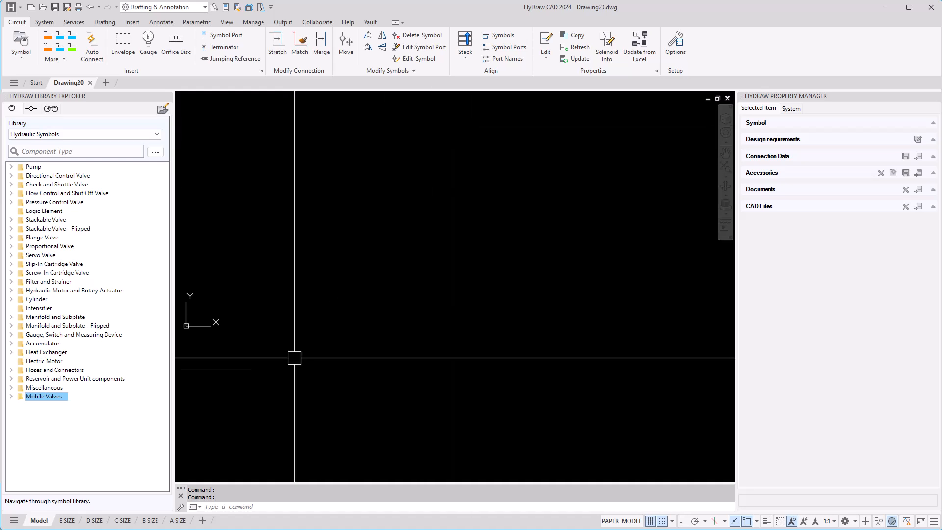
left_click(123, 520)
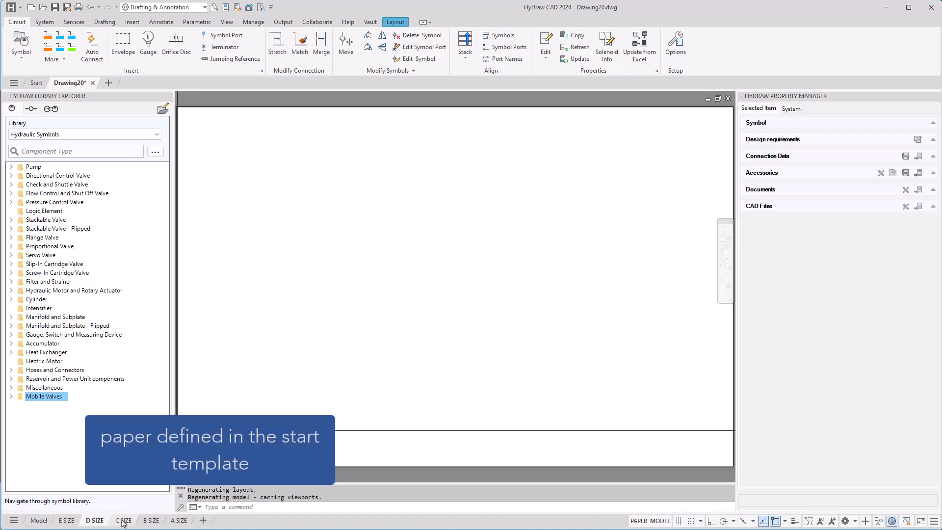
left_click(149, 520)
left_click(177, 520)
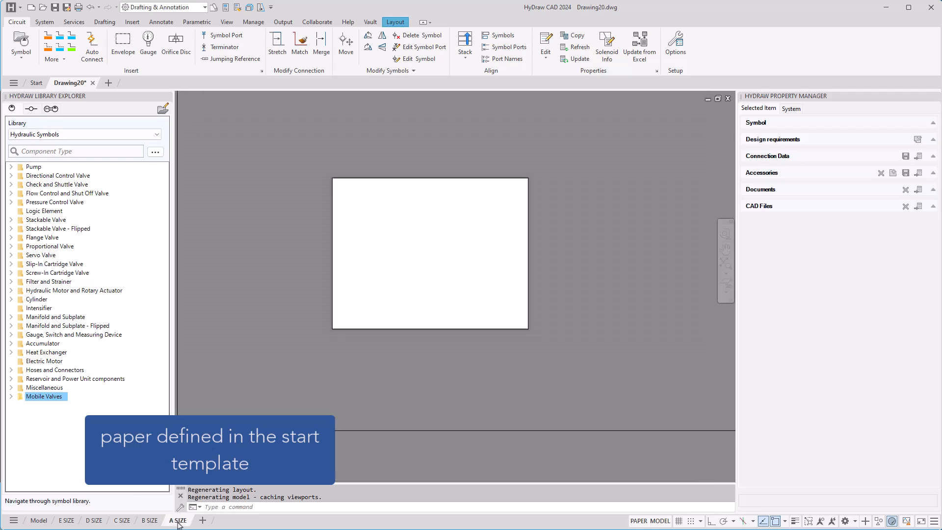
left_click(37, 521)
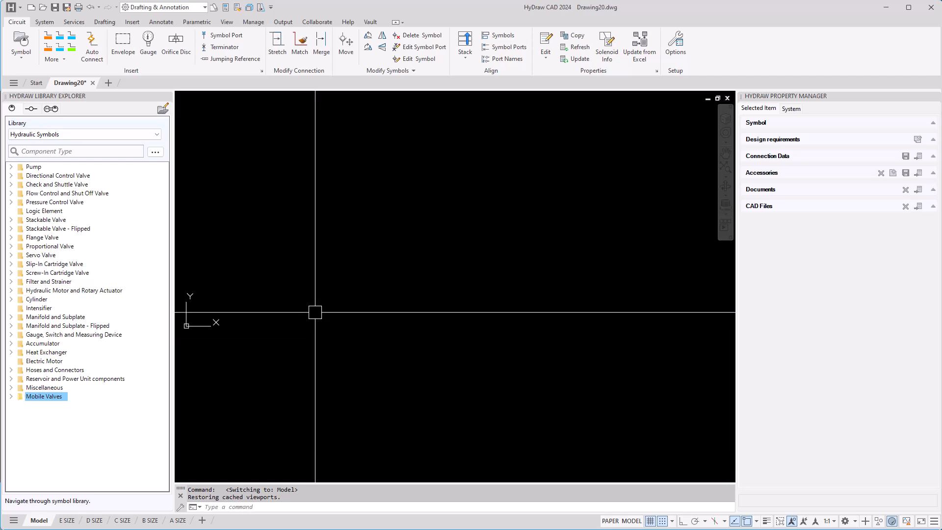
Insert the C size title block, HyDraw Title Block C Size.dwt, into the new drawing's model space.
left_click(45, 22)
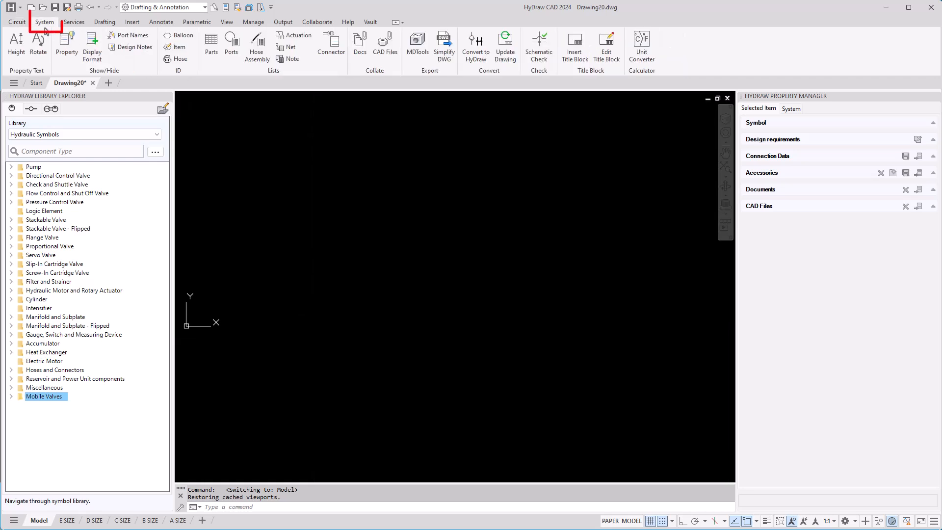
left_click(575, 47)
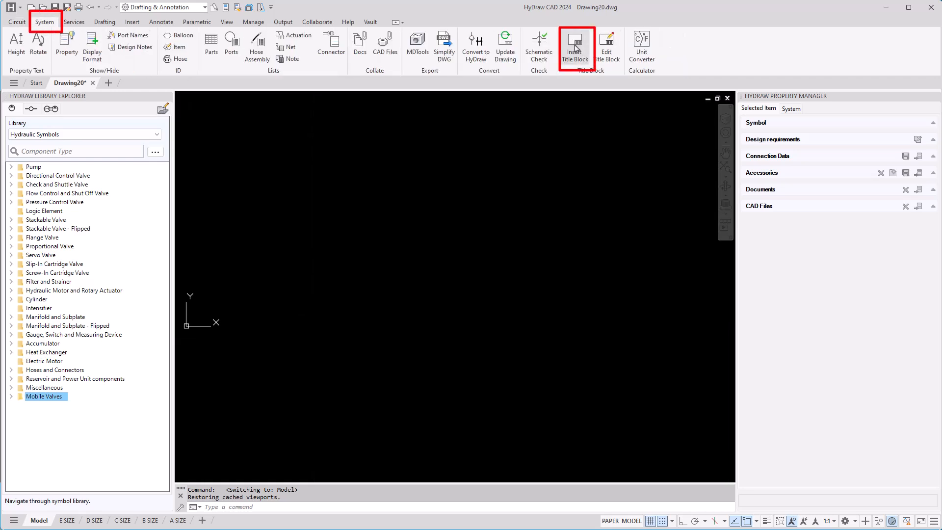
left_click(446, 108)
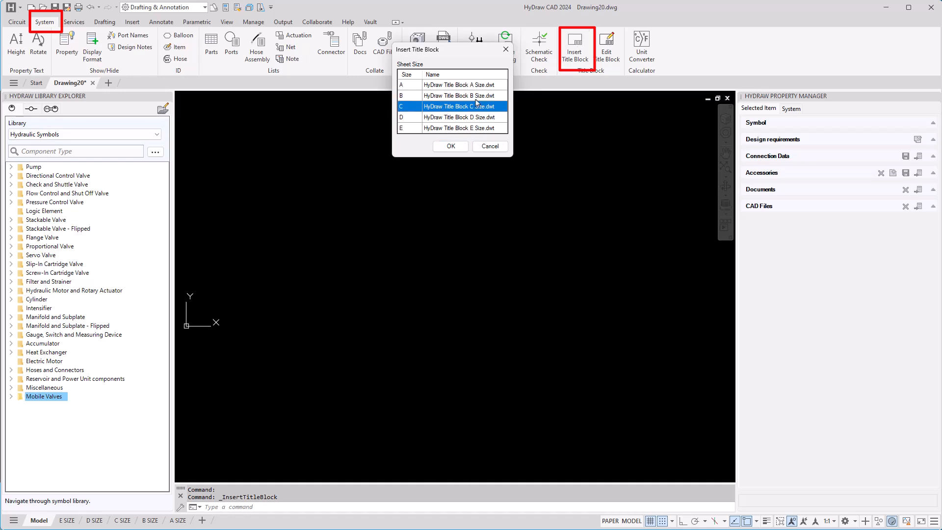
left_click(456, 146)
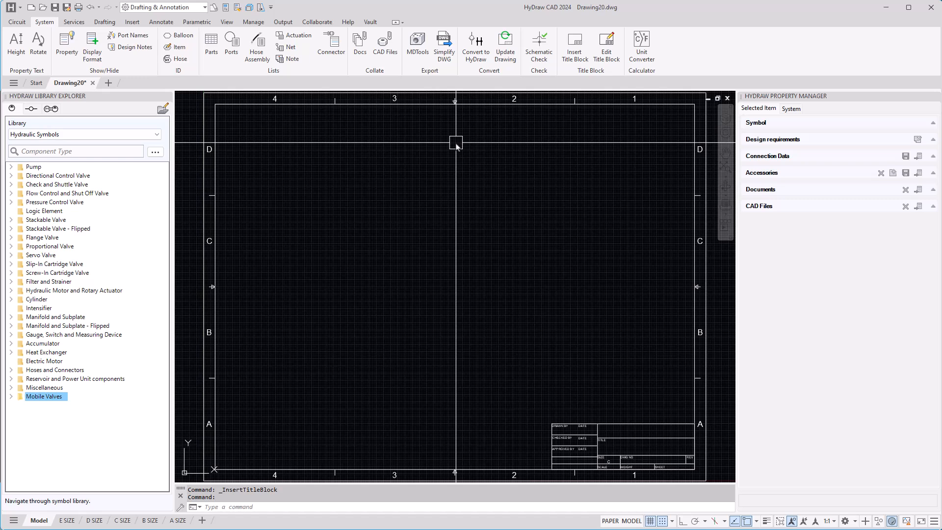
Insert the first check valve symbol from the Screw-In Cartridge Valve library near the middle of the sheet.
left_click(11, 274)
double_click(33, 285)
left_click(14, 188)
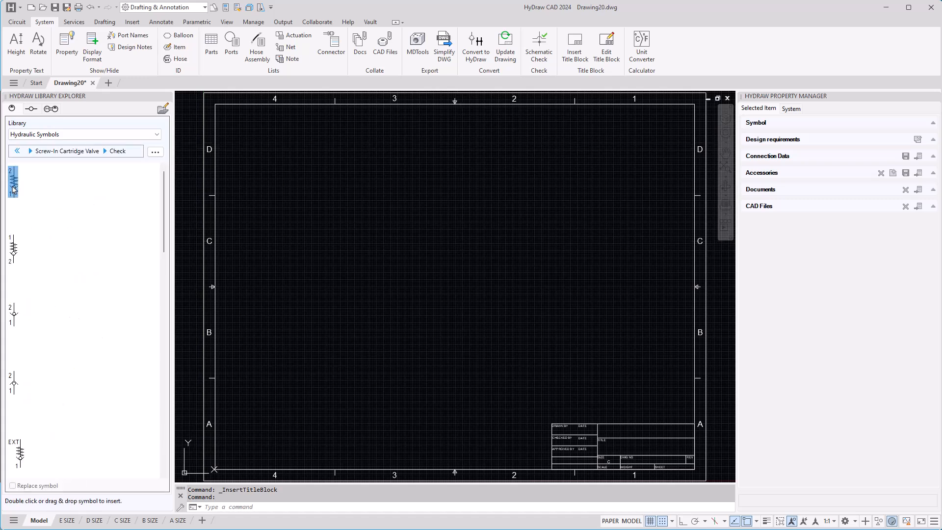
left_click(382, 293)
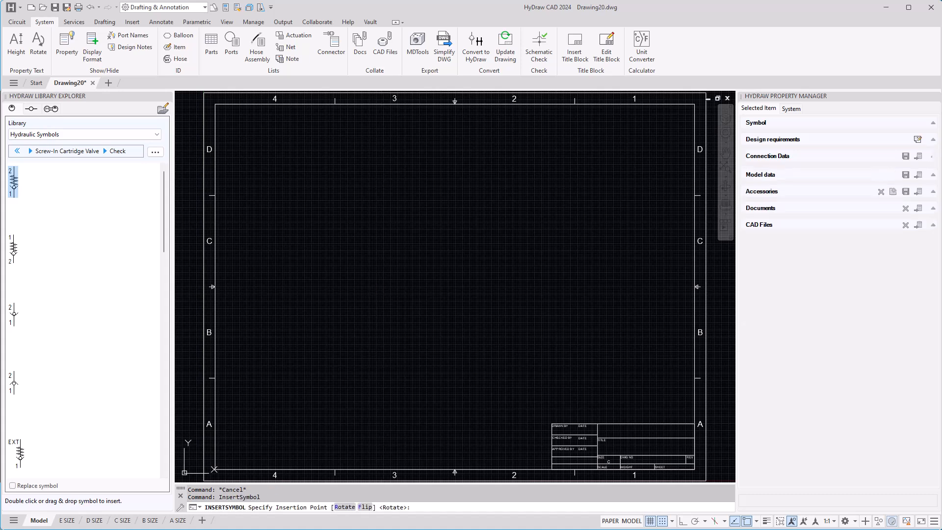
Draw a pressure line from the check valve's upper port, running up and to the right.
left_click(18, 22)
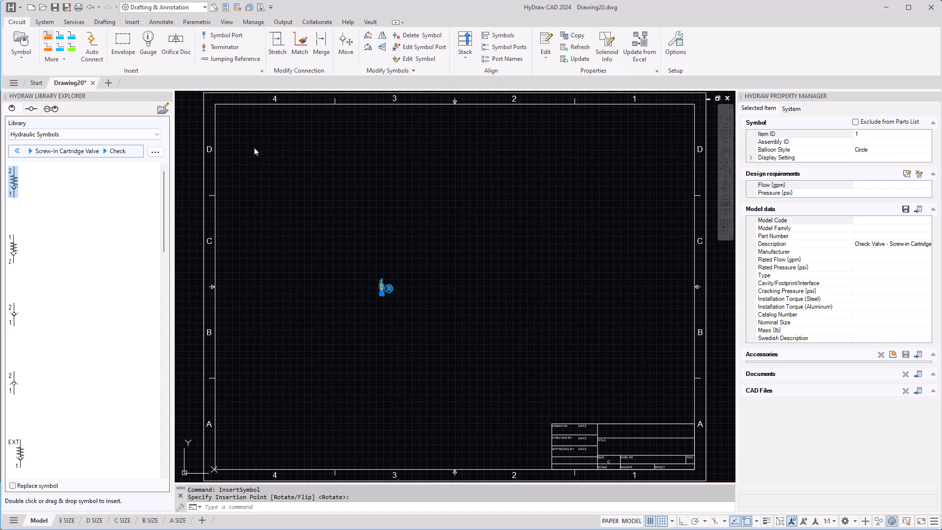
left_click(382, 281)
left_click(381, 215)
left_click(540, 214)
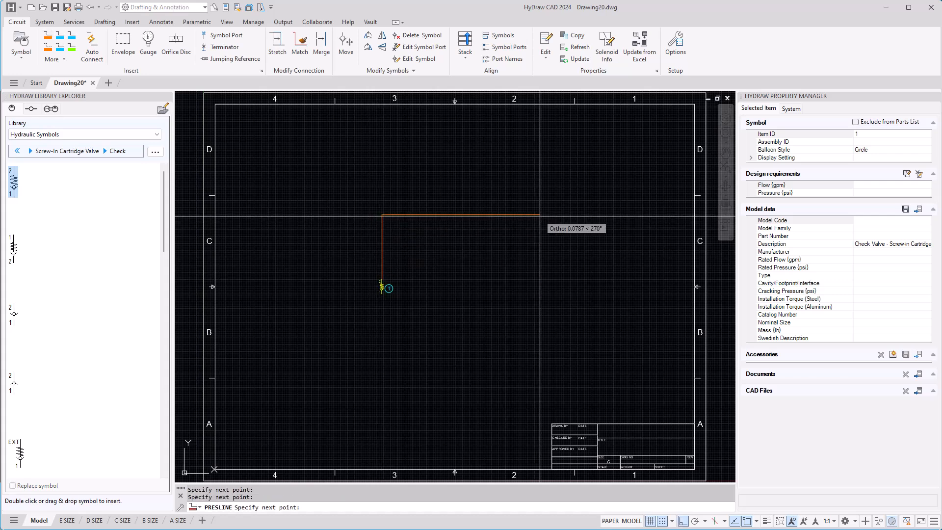
key("Return")
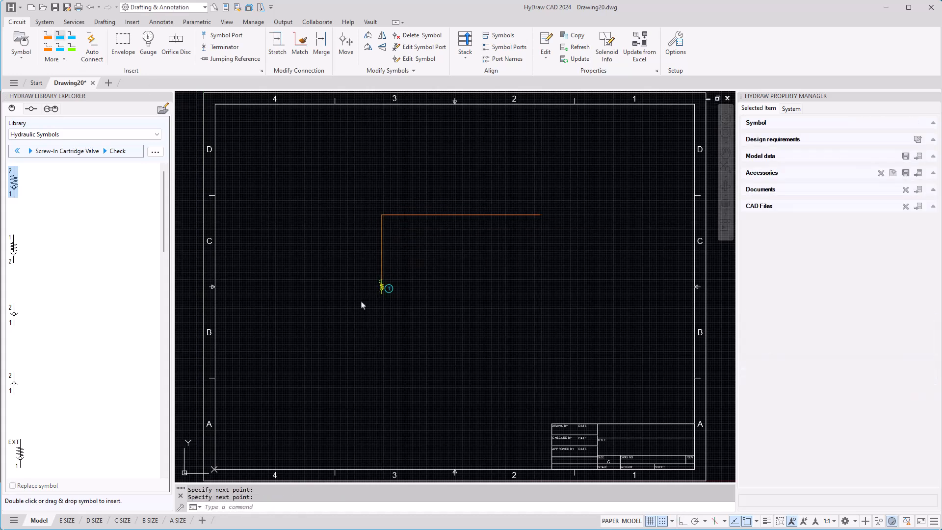
Draw a blue connection line from the check valve's lower port, running down and to the left.
left_click(382, 292)
left_click(310, 364)
key("Return")
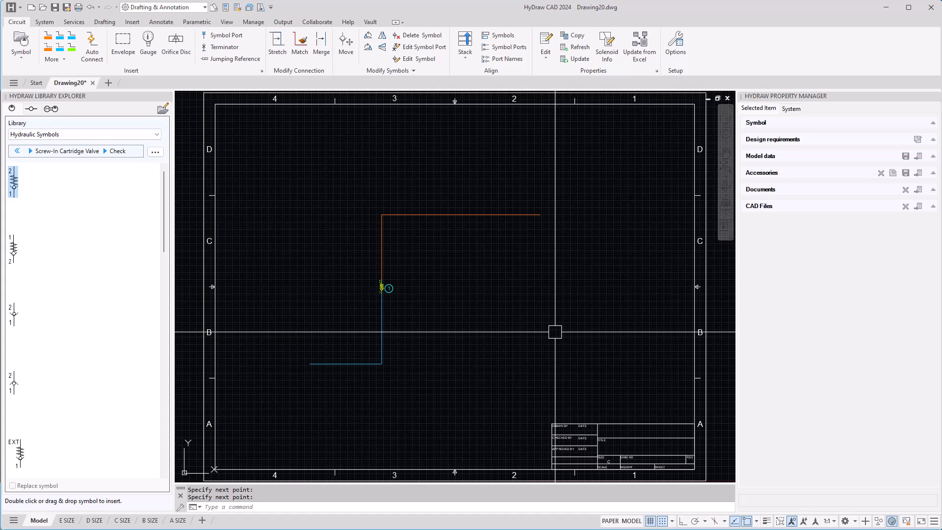
Go to the C SIZE layout and review its plot settings and available plot style tables without plotting.
left_click(122, 521)
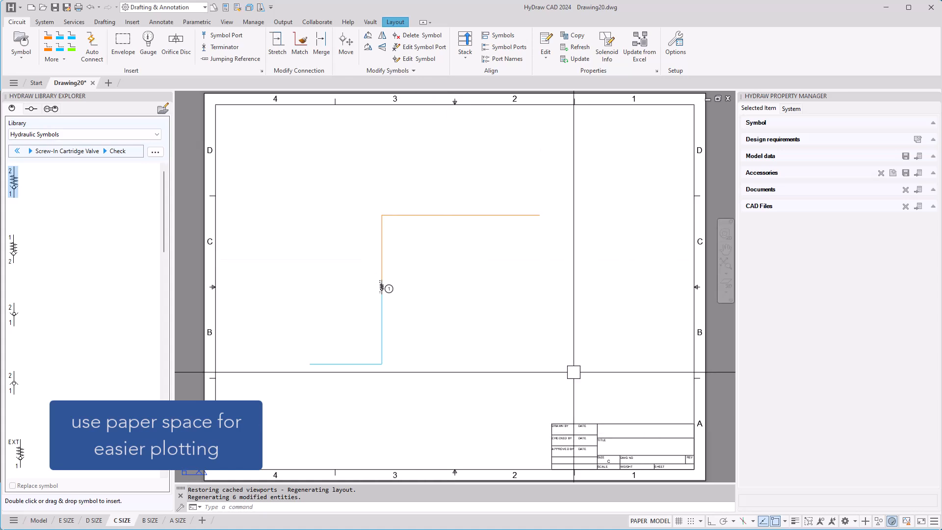
right_click(125, 521)
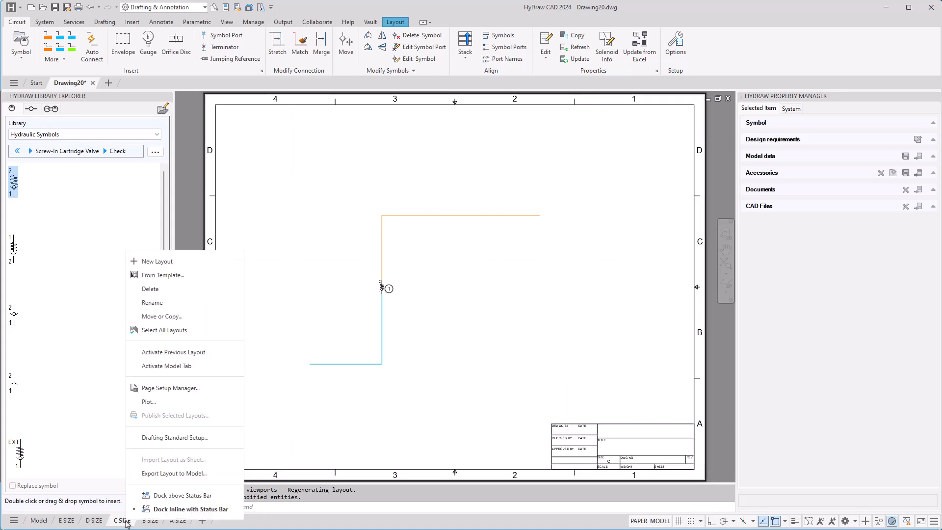
left_click(152, 401)
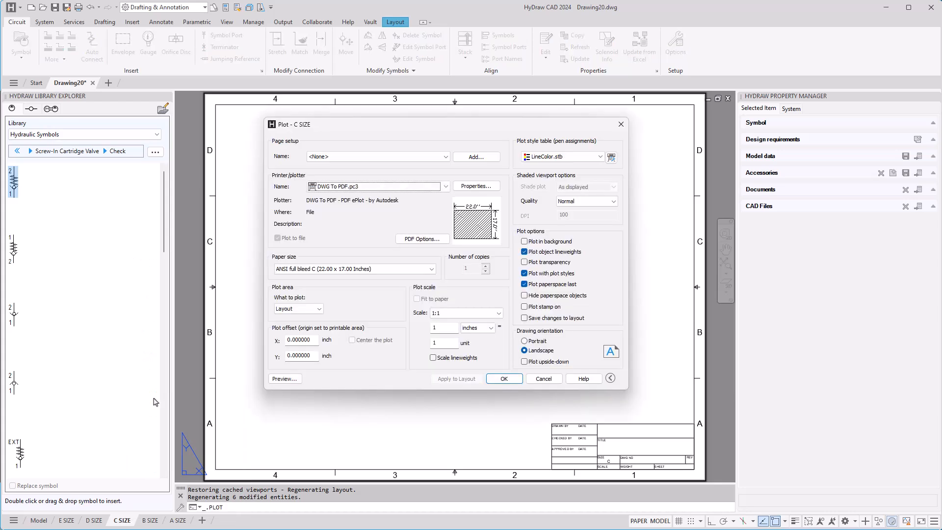
left_click(585, 159)
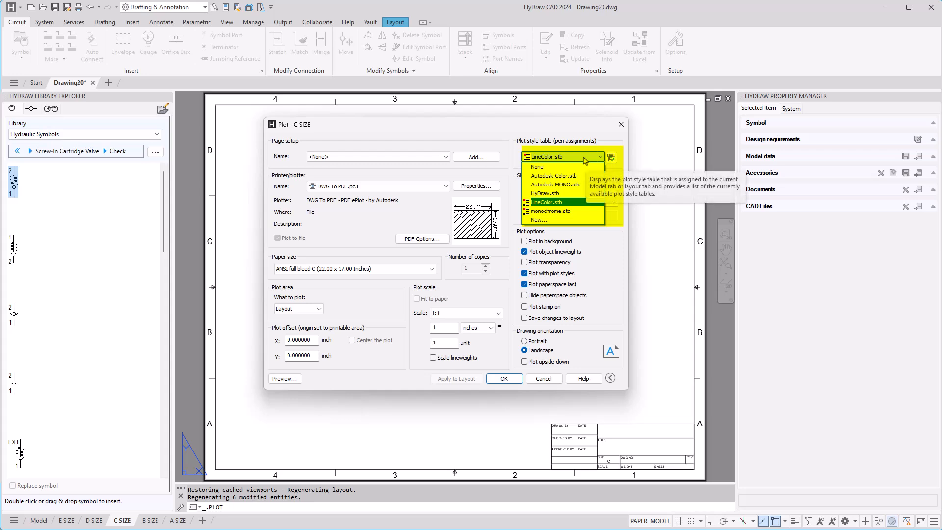
left_click(546, 202)
left_click(543, 378)
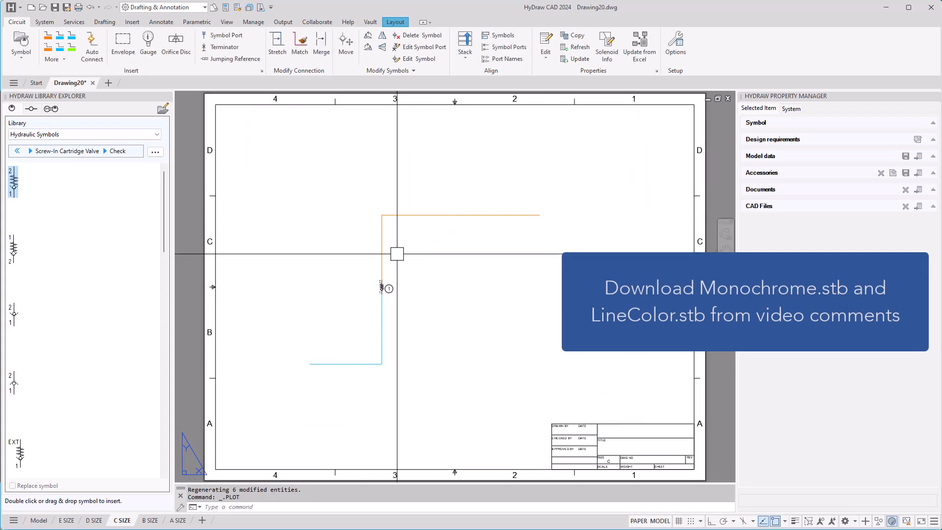
scroll(382, 287, "up", 5)
scroll(345, 253, "down", 5)
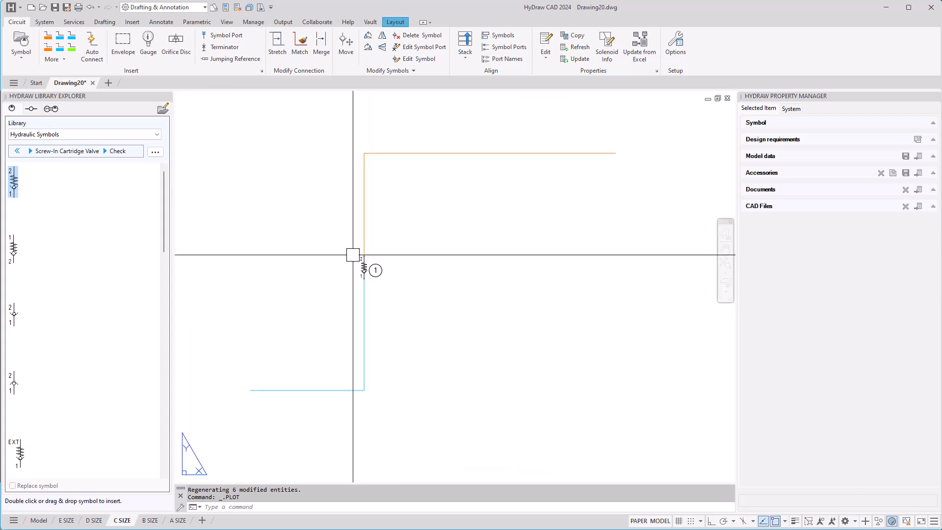
right_click(432, 256)
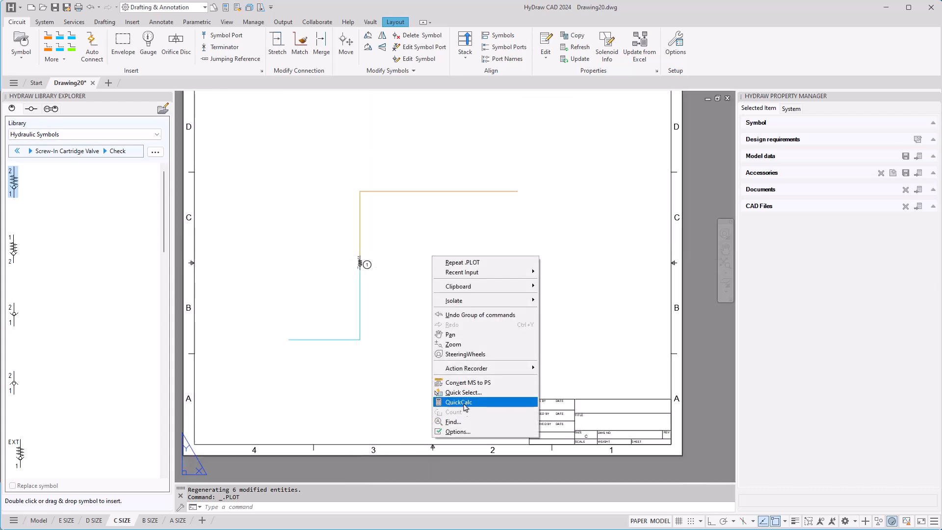
left_click(180, 477)
Preview the C SIZE layout's plot with the monochrome.stb plot style table, and close the preview.
right_click(125, 520)
left_click(163, 403)
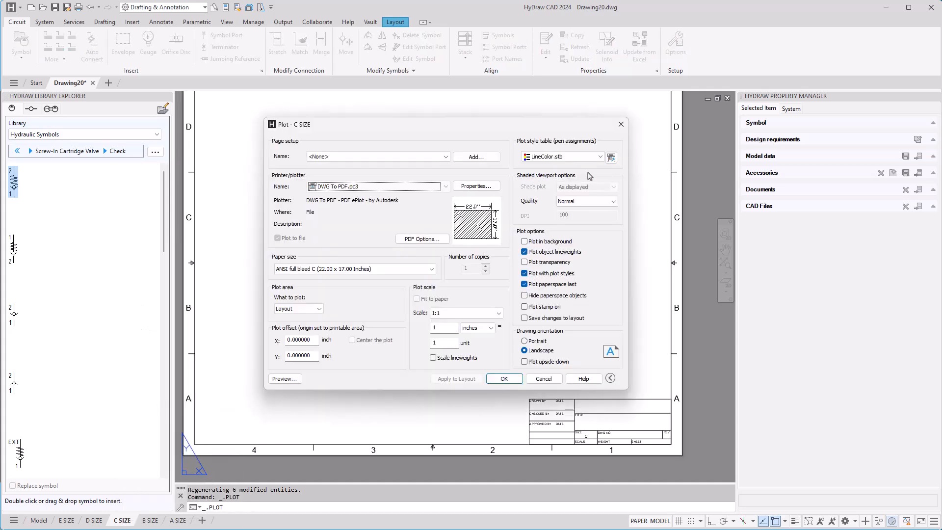
left_click(592, 157)
left_click(533, 211)
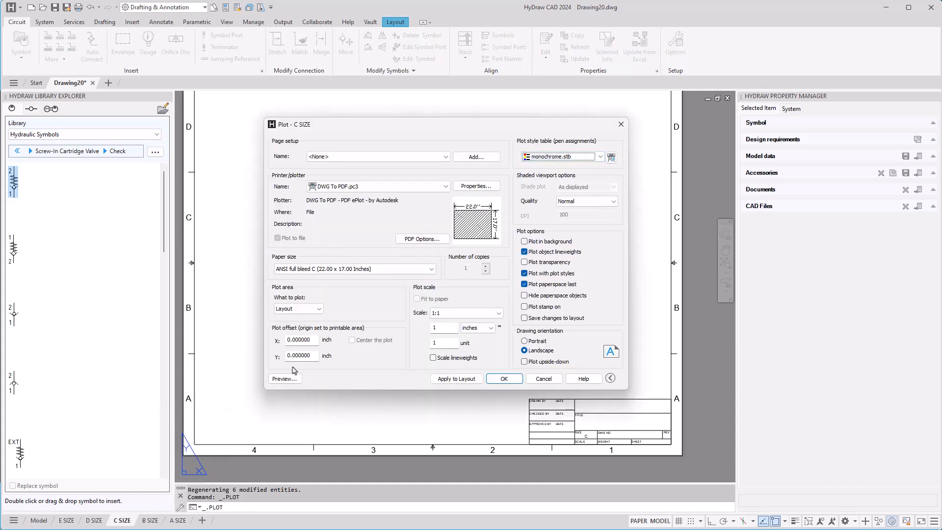
left_click(286, 379)
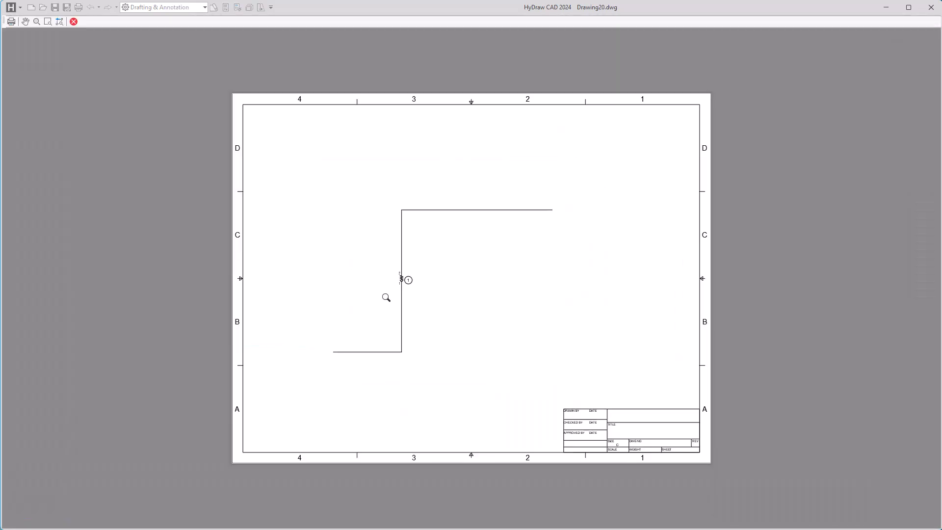
scroll(400, 302, "up", 4)
scroll(446, 293, "down", 5)
key("Escape")
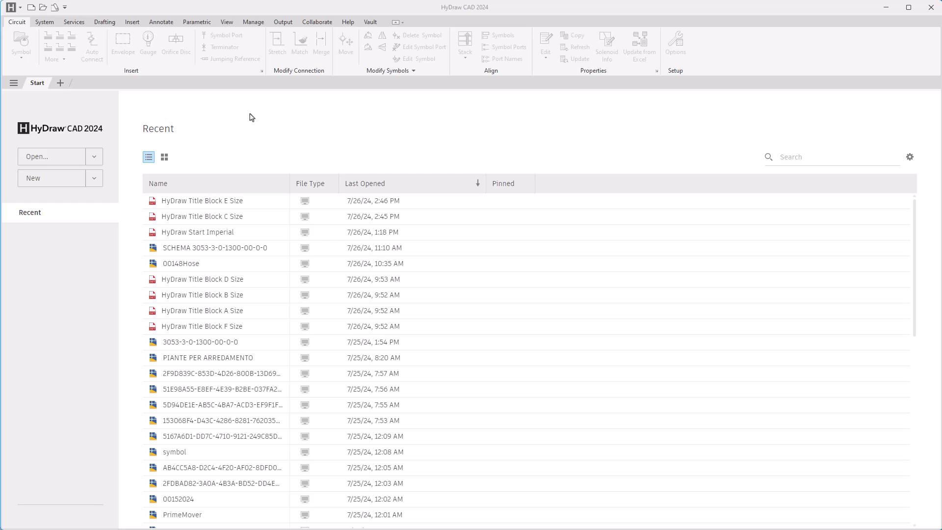
Open the template file HyDraw Title Block C Size.dwt from the Templates folder.
left_click(94, 157)
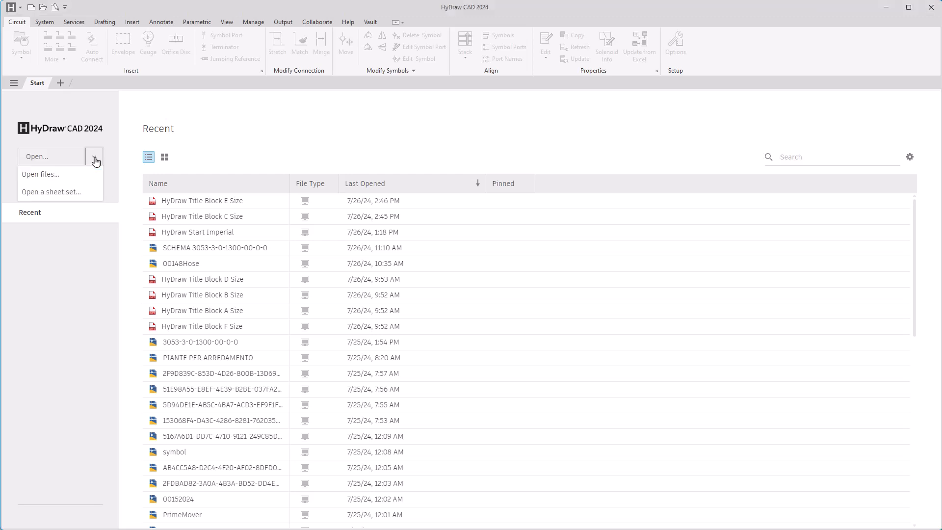
left_click(55, 178)
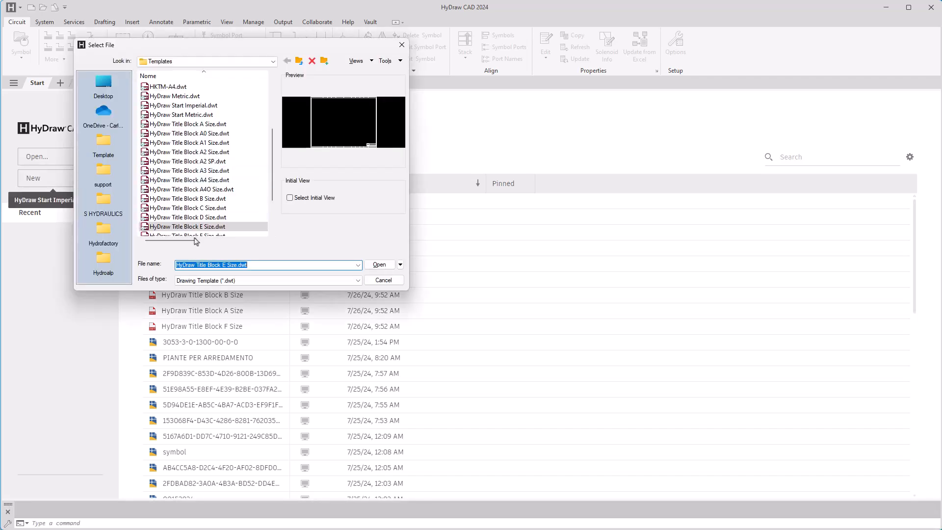
scroll(191, 201, "down", 1)
left_click(193, 198)
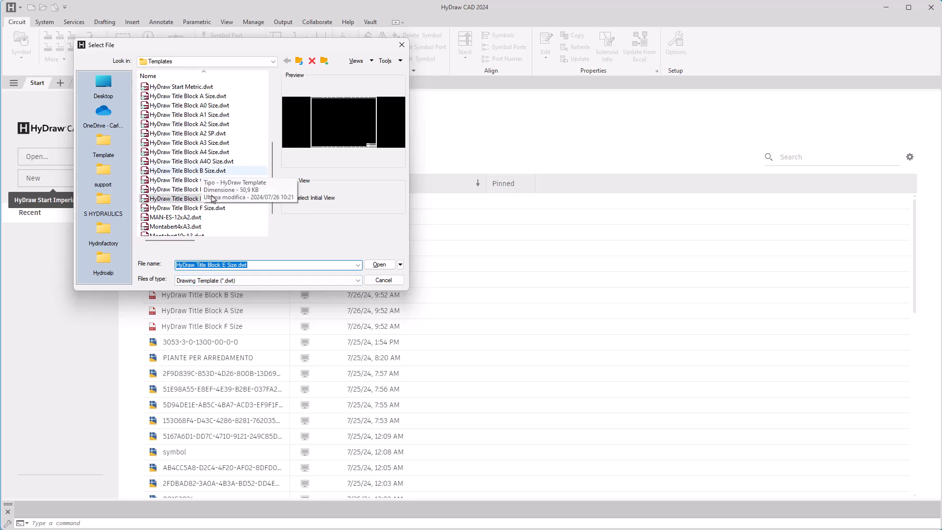
left_click(196, 180)
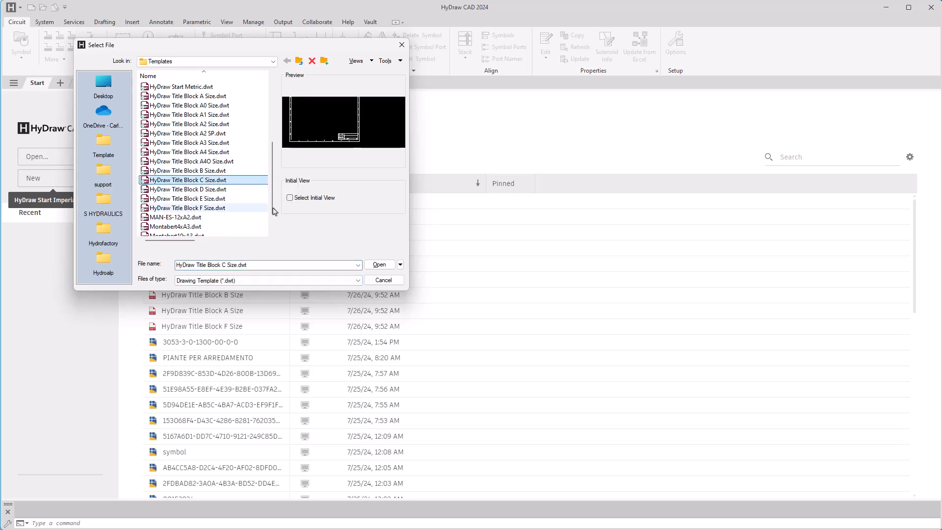
left_click(379, 268)
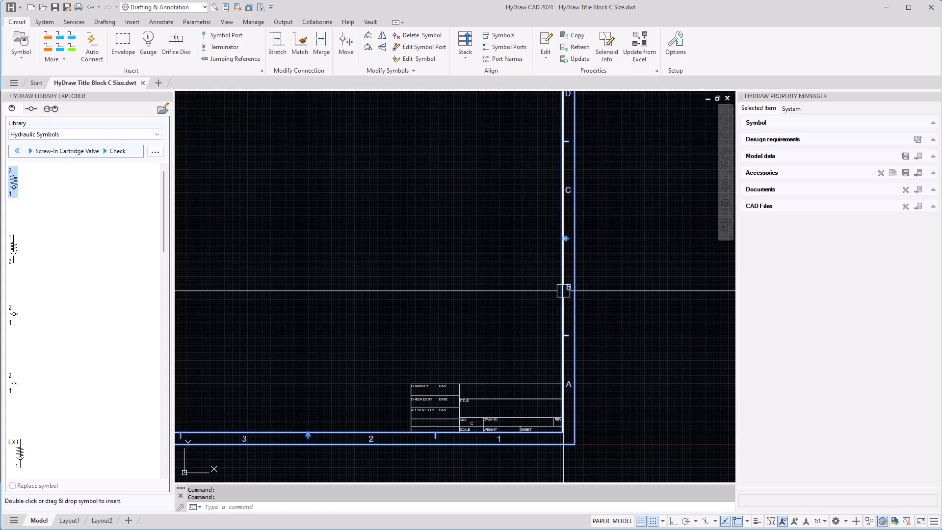
Open the title block of the C size template in the Block Editor.
scroll(569, 202, "up", 5)
left_click(434, 223)
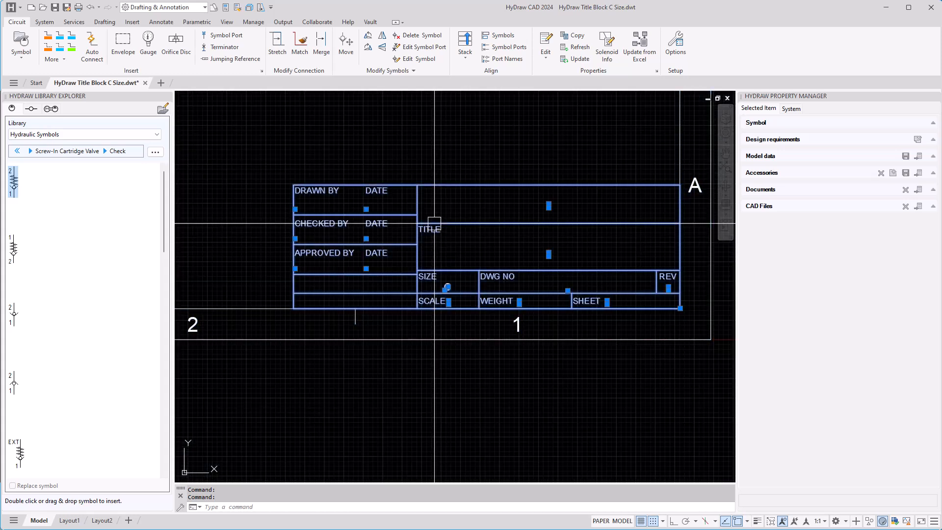
right_click(434, 223)
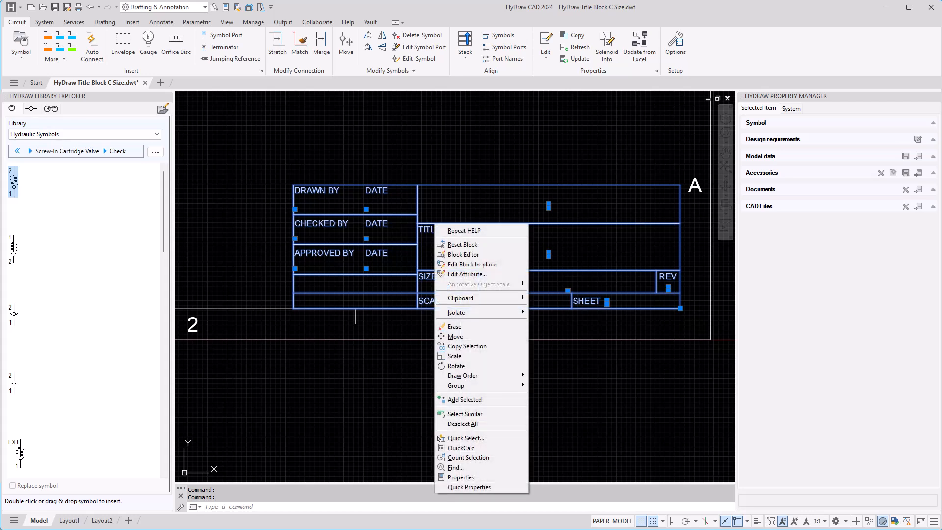
left_click(481, 255)
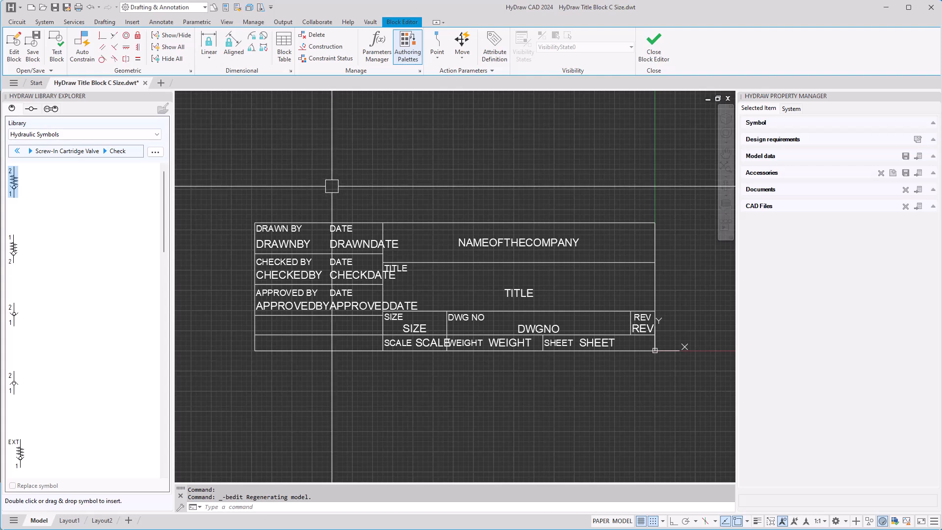
Paste the VEST logo image into the block and move its lower-left corner to the title block's lower-left corner.
key("ctrl+v")
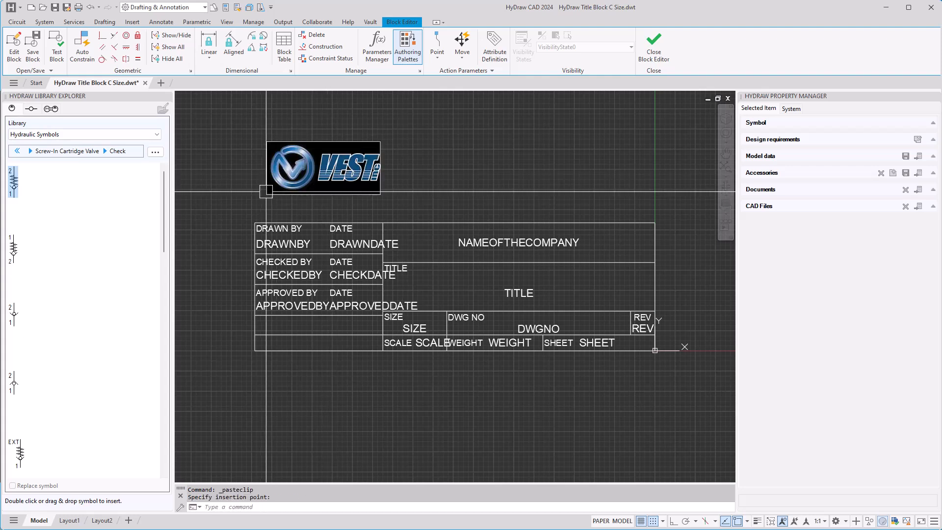
left_click(307, 199)
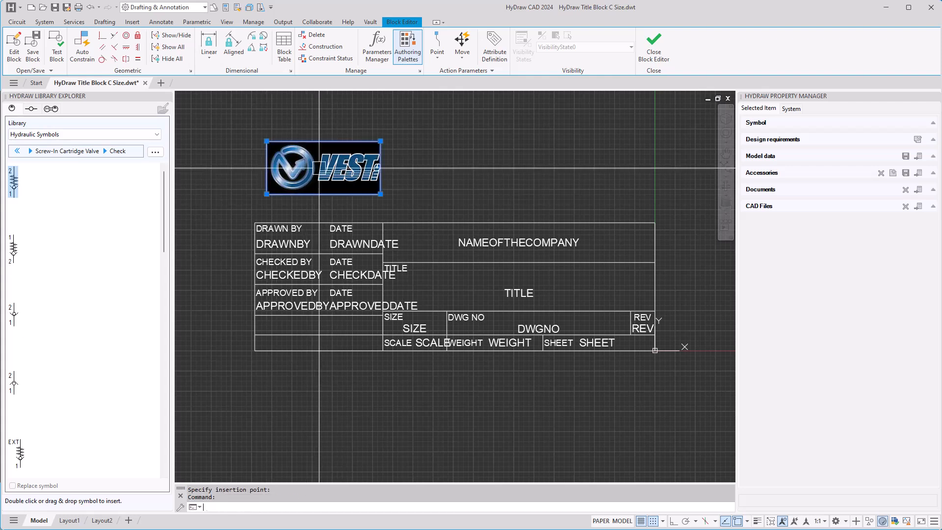
type("m")
key("Return")
left_click(263, 196)
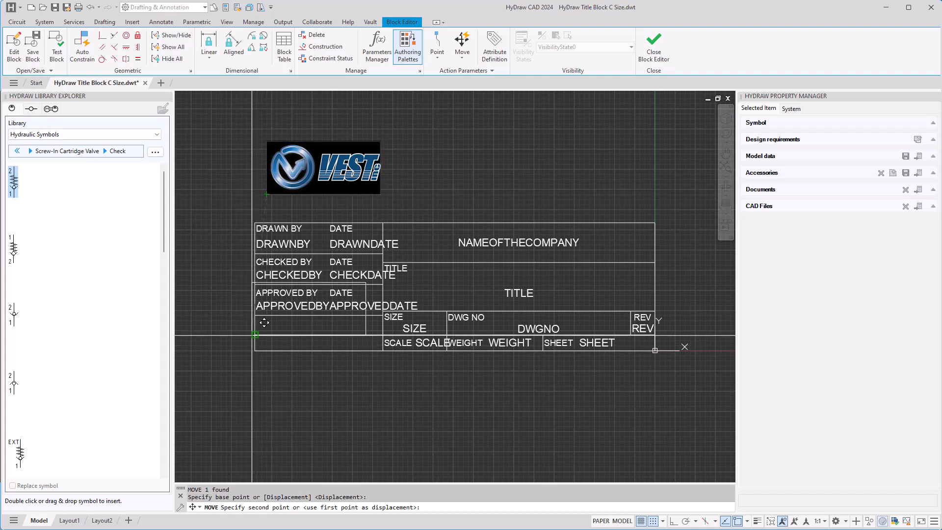
left_click(255, 350)
Shrink the logo by its upper-right corner so it fits within the two empty rows below APPROVED BY.
scroll(339, 316, "up", 5)
left_click(418, 268)
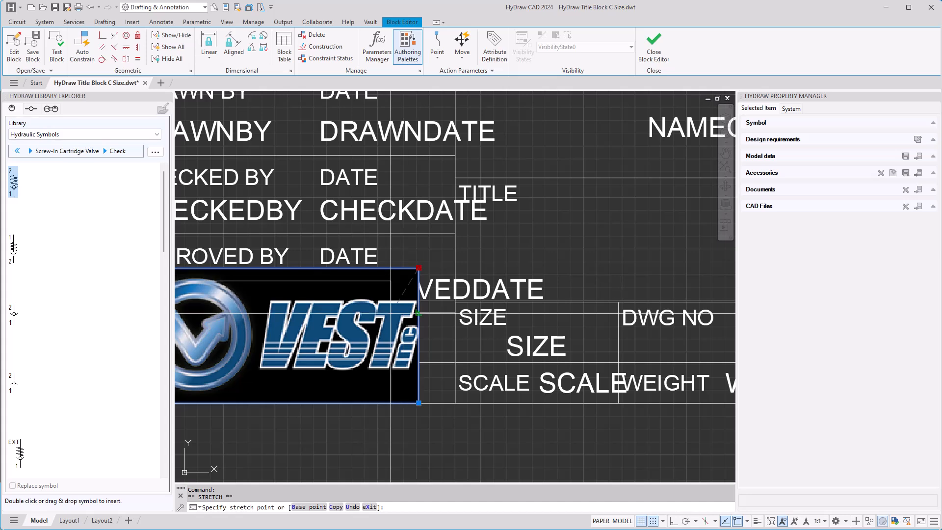
left_click(326, 326)
scroll(377, 321, "down", 4)
key("Escape")
Collapse the divider line between the two empty rows by stretching its left end onto its right end.
left_click(386, 338)
left_click(281, 337)
left_click(408, 337)
key("Escape")
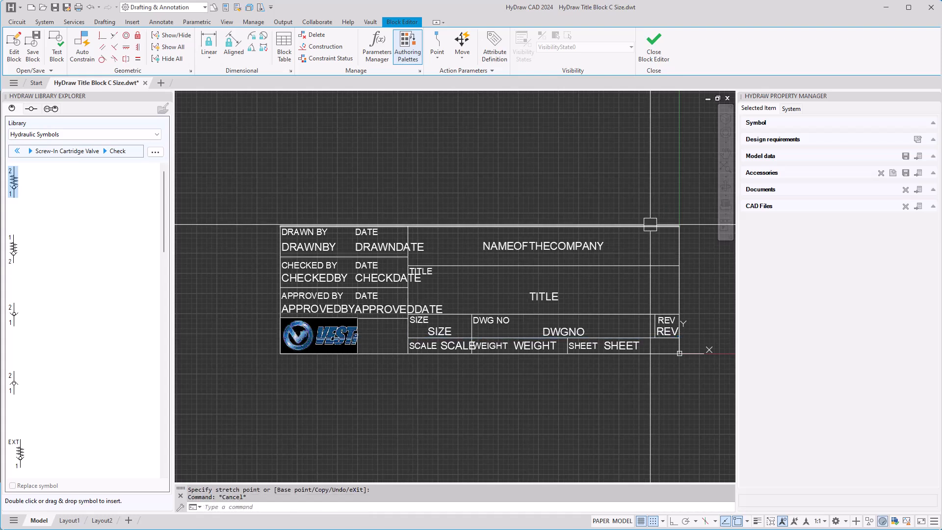
Copy the TITLE attribute of the title cell to a spot directly above the original.
left_click(555, 293)
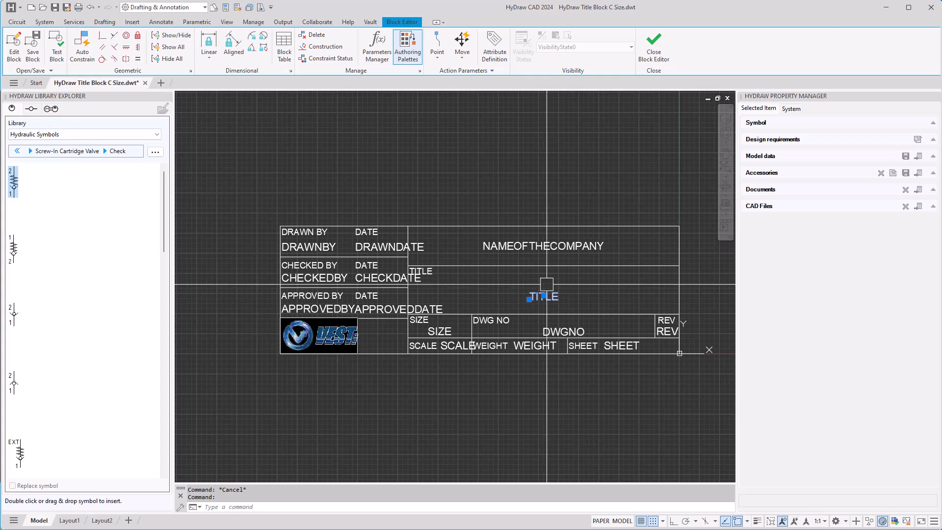
scroll(543, 286, "up", 2)
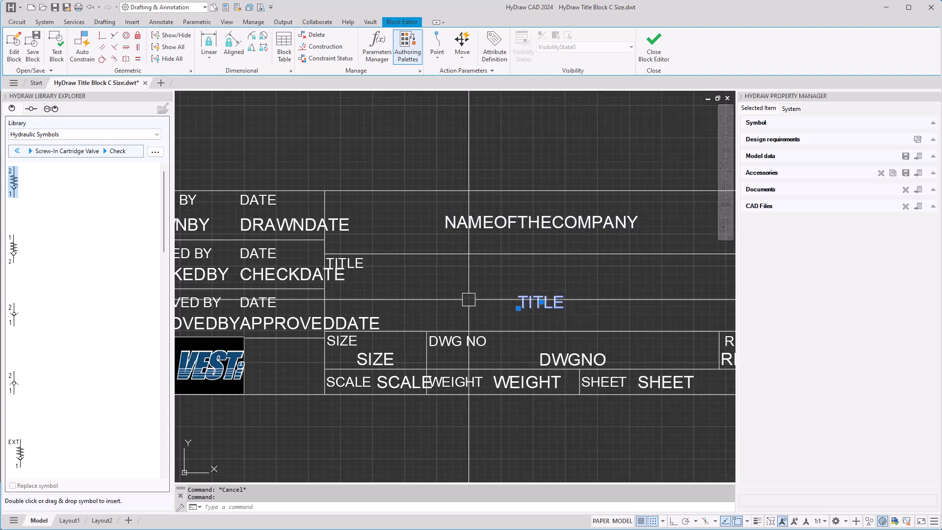
right_click(531, 298)
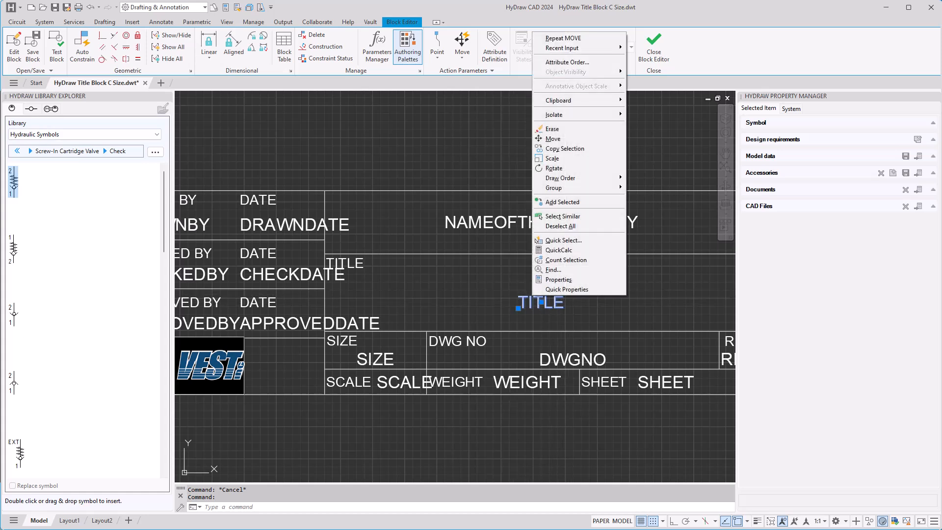
left_click(559, 148)
left_click(485, 322)
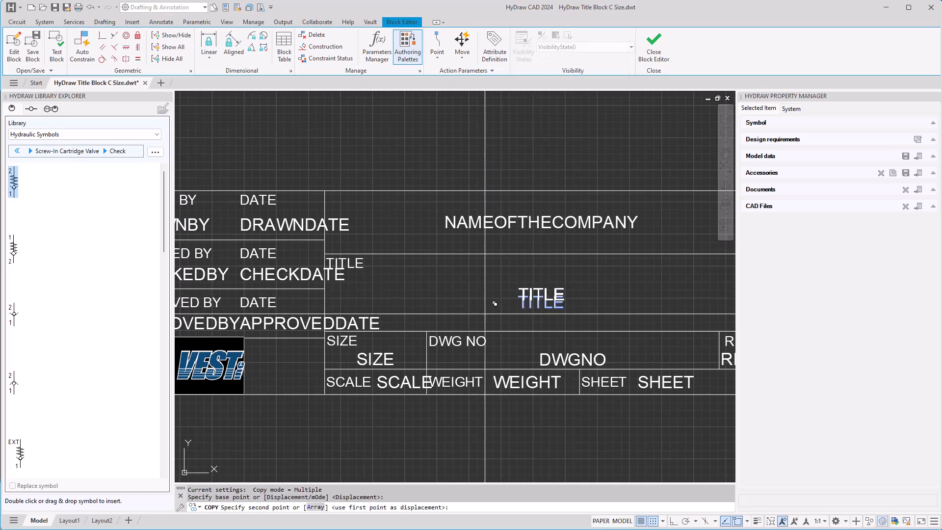
left_click(495, 288)
key("Return")
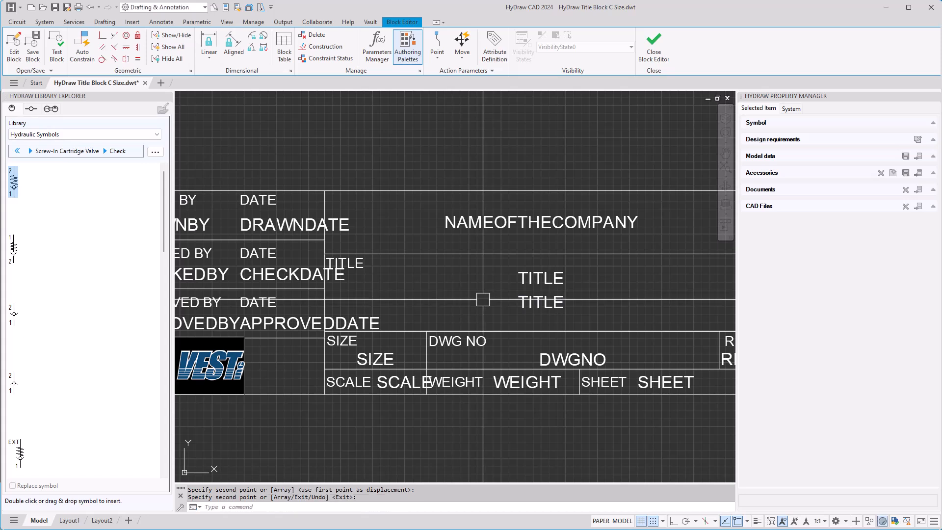
Change the upper title attribute's tag to TITLE_1 and its prompt to "TITLE row 1".
double_click(541, 278)
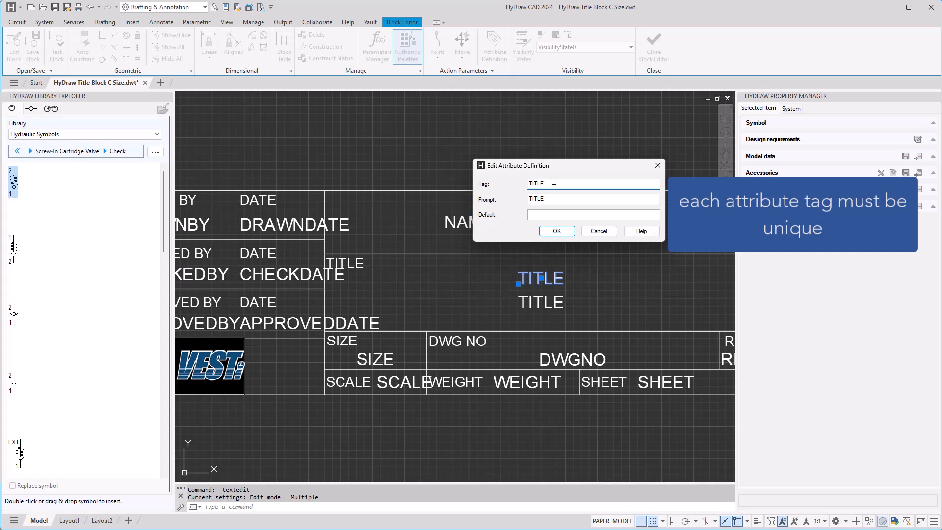
type("_1")
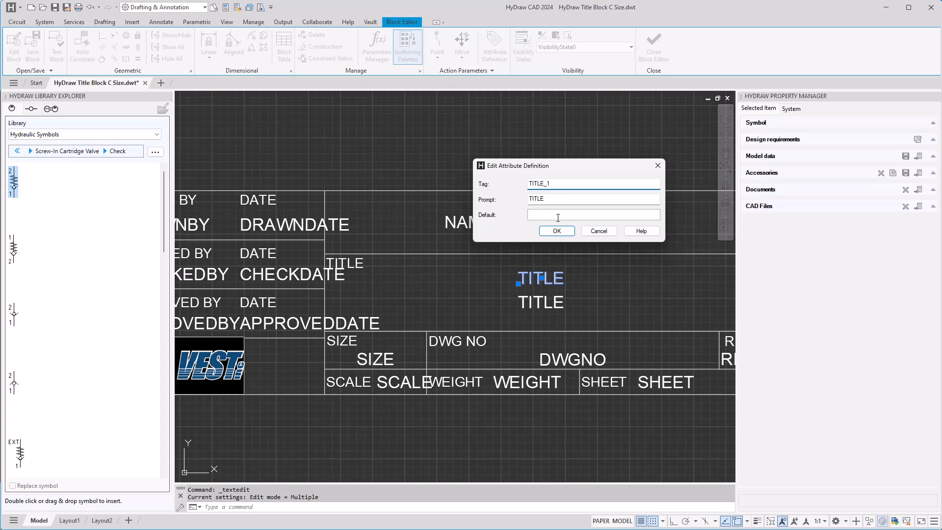
left_click(556, 199)
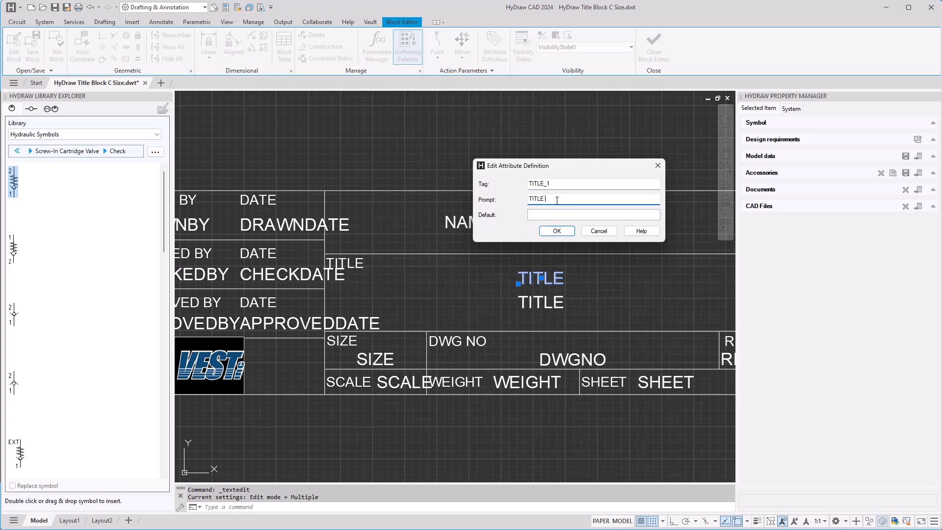
left_click(567, 232)
Change the lower title attribute's tag to TITLE_2 and its prompt to "TITLE row 2".
left_click(541, 302)
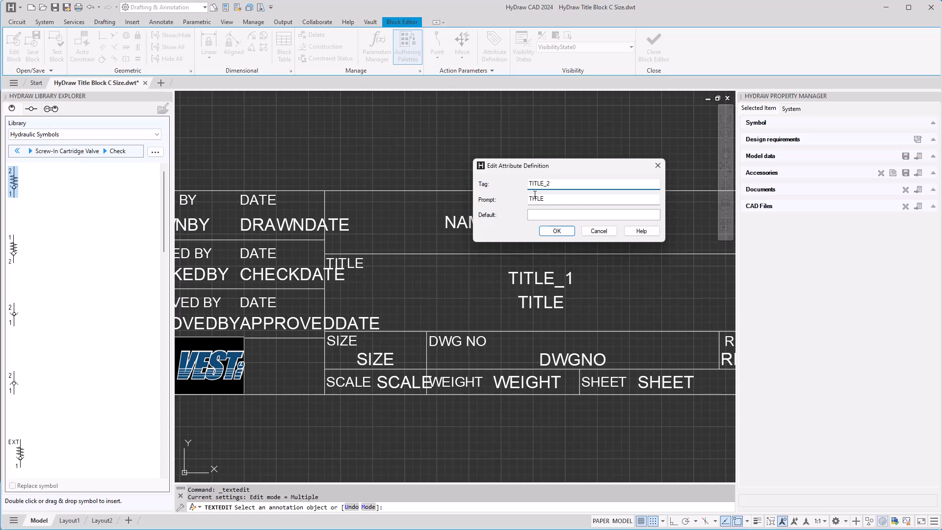
left_click(559, 199)
left_click(557, 230)
key("Escape")
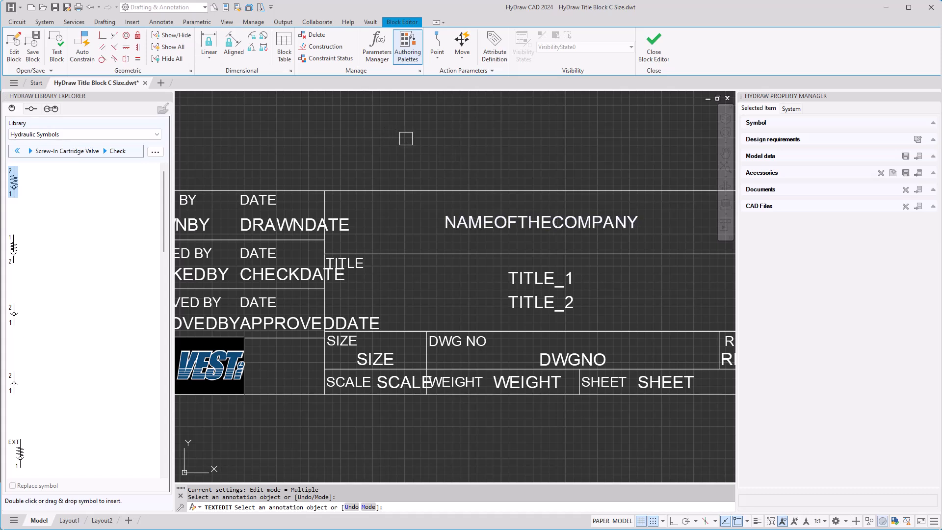
Close the Block Editor and save the changes to the title block.
scroll(515, 208, "down", 2)
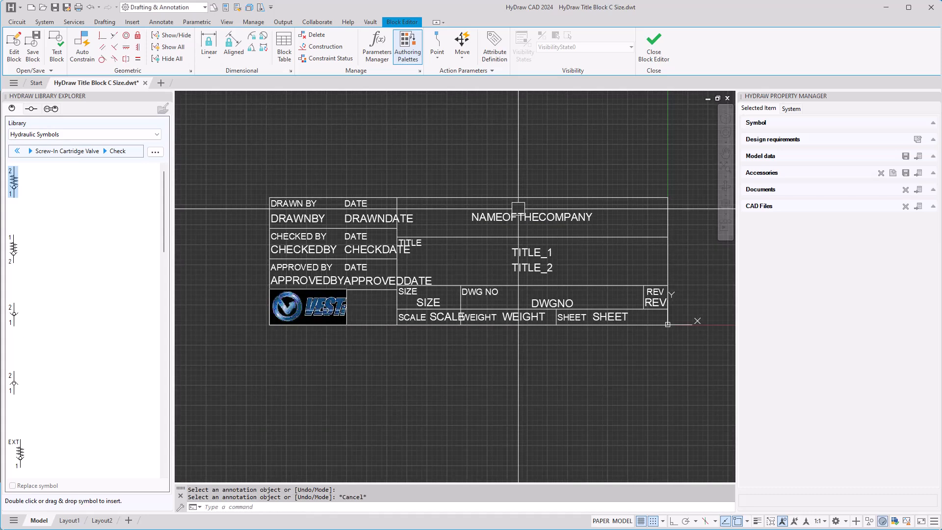
left_click(652, 48)
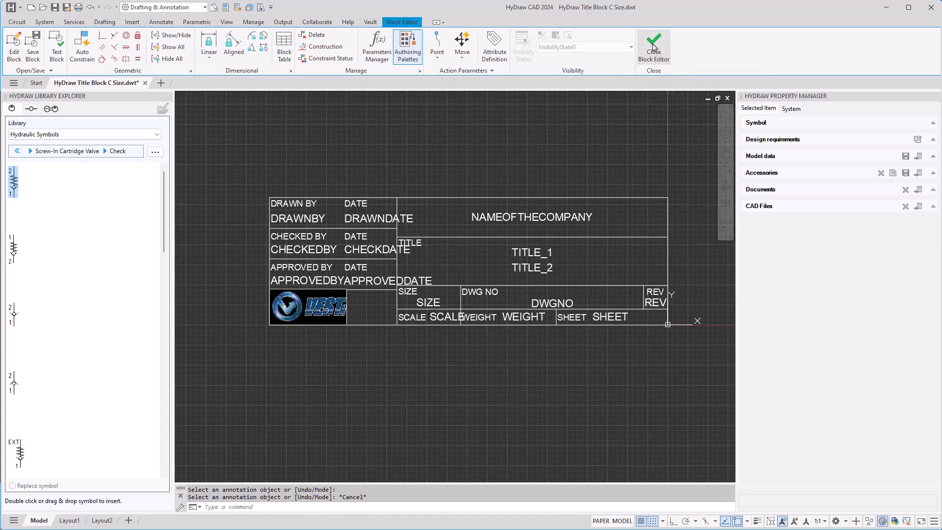
left_click(550, 192)
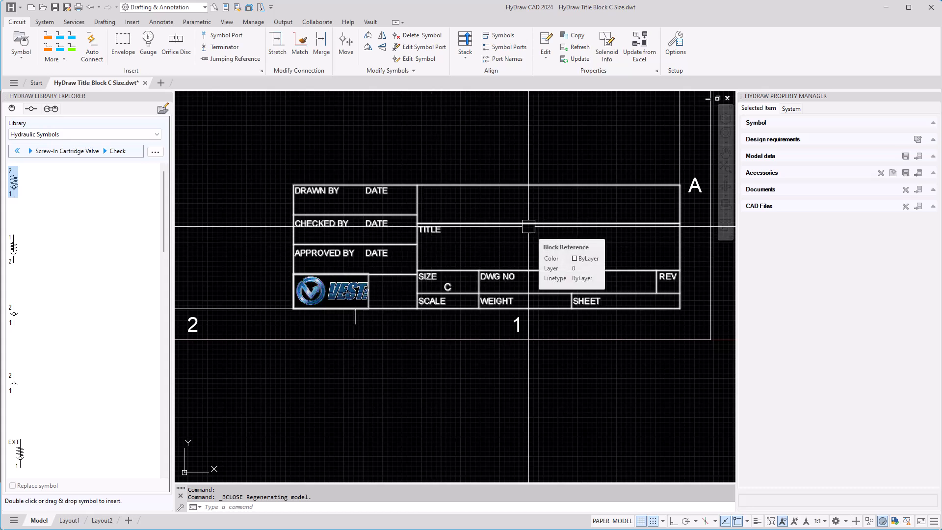
Pick the title block in the Block Attribute Manager and synchronise its attributes.
left_click(132, 22)
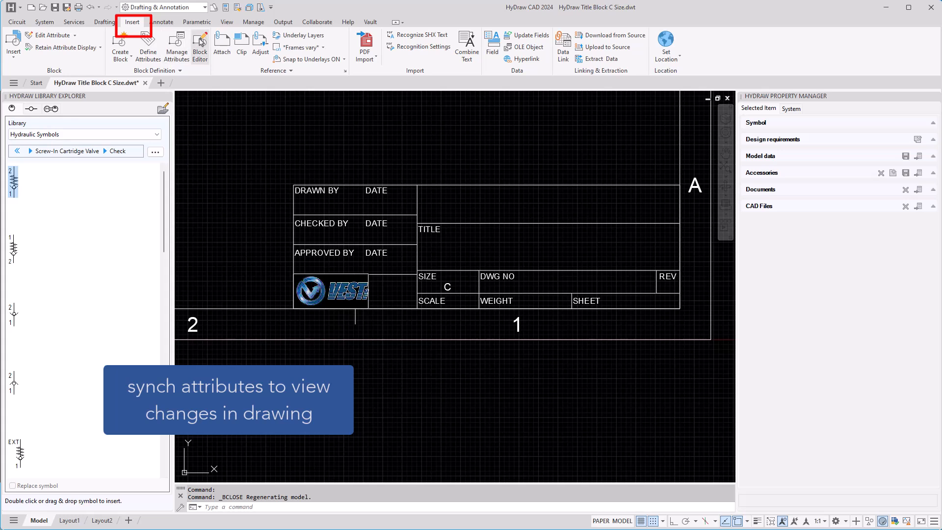
left_click(176, 41)
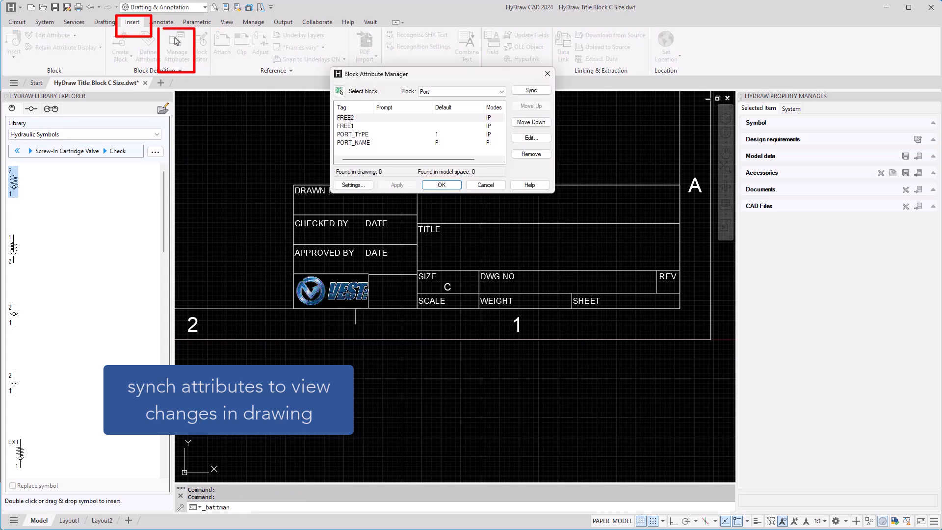
left_click(339, 92)
left_click(387, 215)
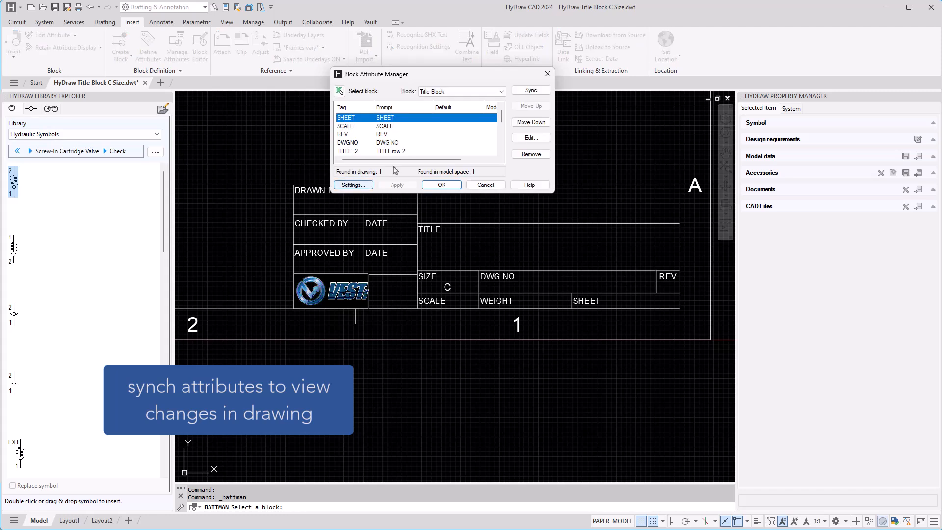
left_click(531, 92)
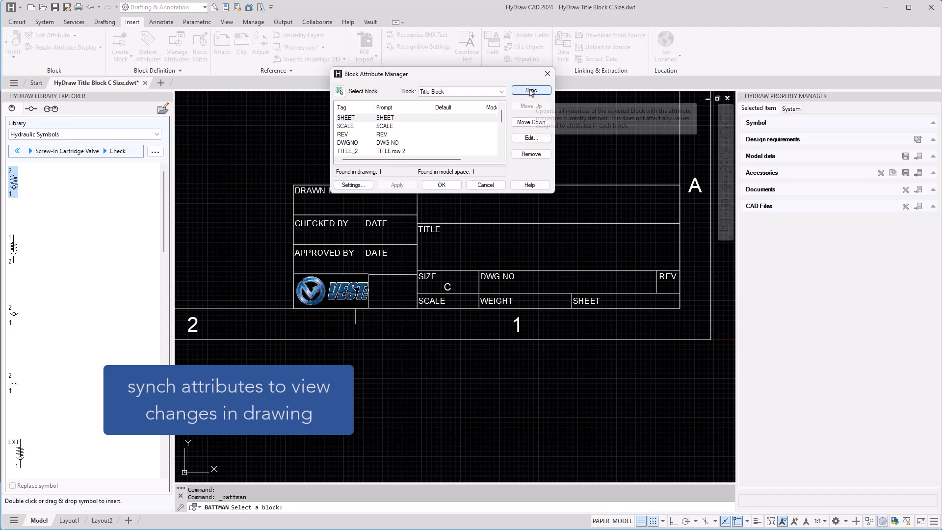
Reorder the block's attributes so TITLE_1 sits directly above TITLE_2, then save the C size template.
scroll(502, 123, "down", 3)
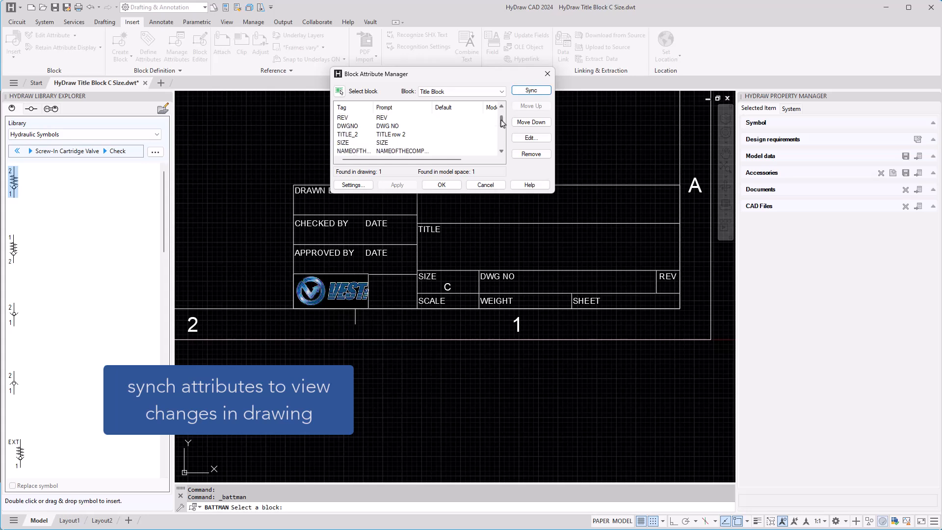
scroll(502, 124, "up", 1)
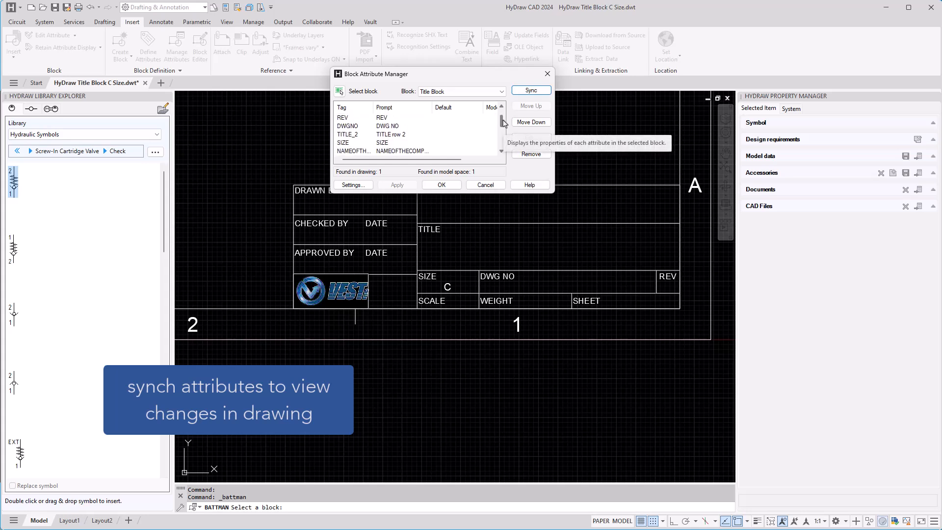
left_click(372, 134)
scroll(387, 145, "down", 3)
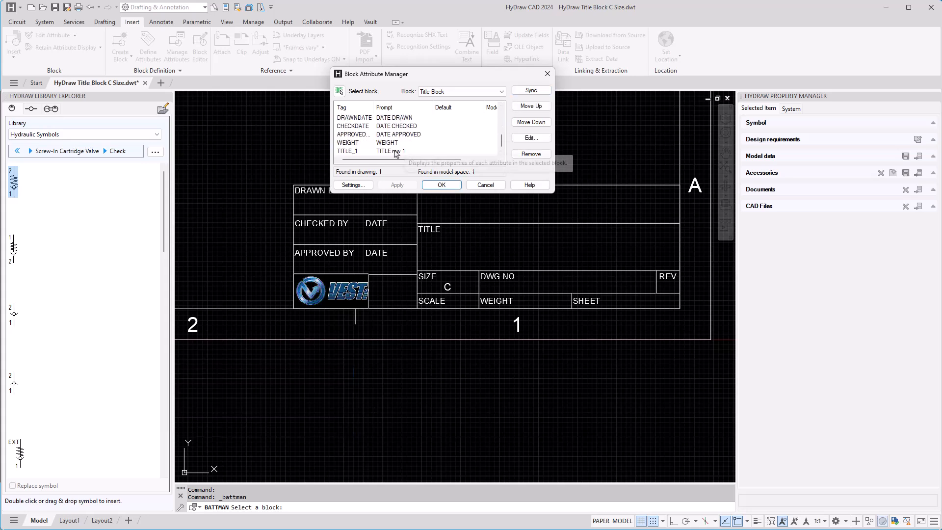
left_click(396, 152)
left_click_drag(551, 195, 551, 341)
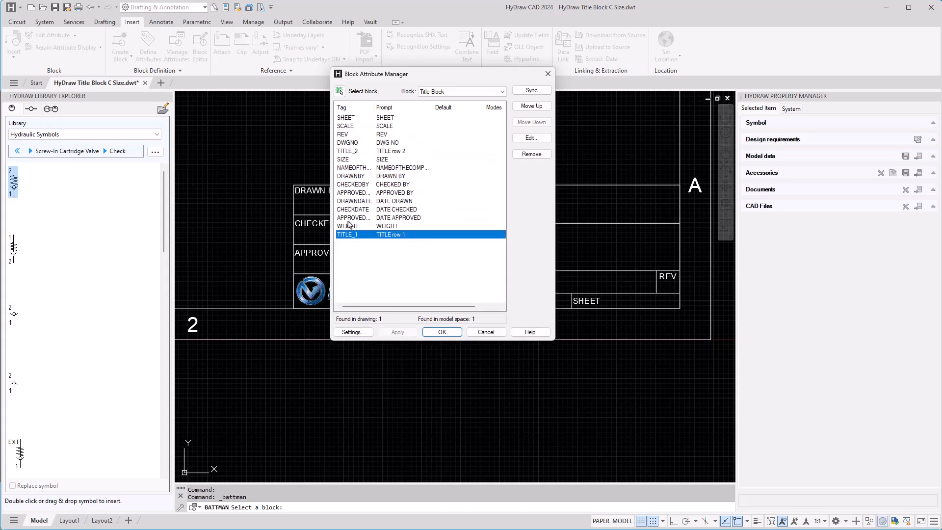
left_click(535, 106)
left_click(537, 107)
left_click(538, 107)
left_click(537, 107)
left_click(537, 107)
left_click(537, 108)
left_click(538, 108)
left_click(538, 108)
left_click(538, 108)
left_click(538, 107)
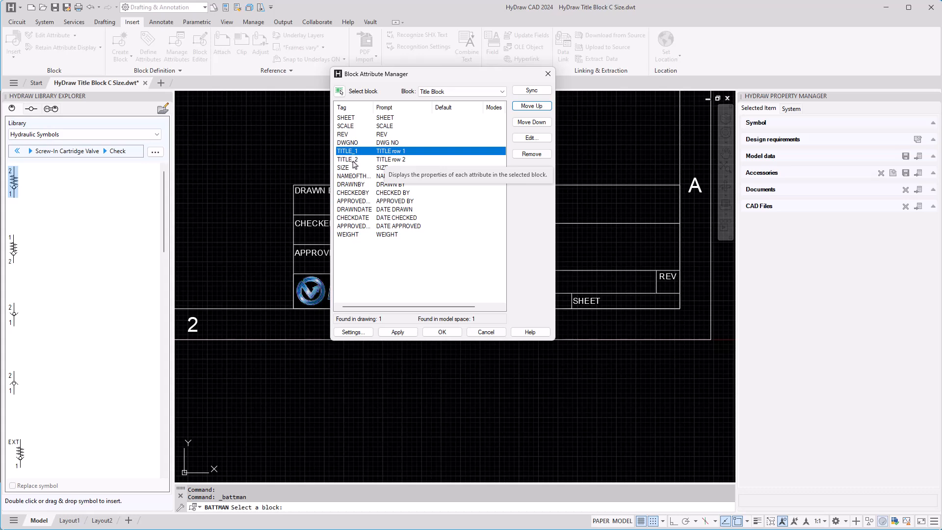
left_click(435, 332)
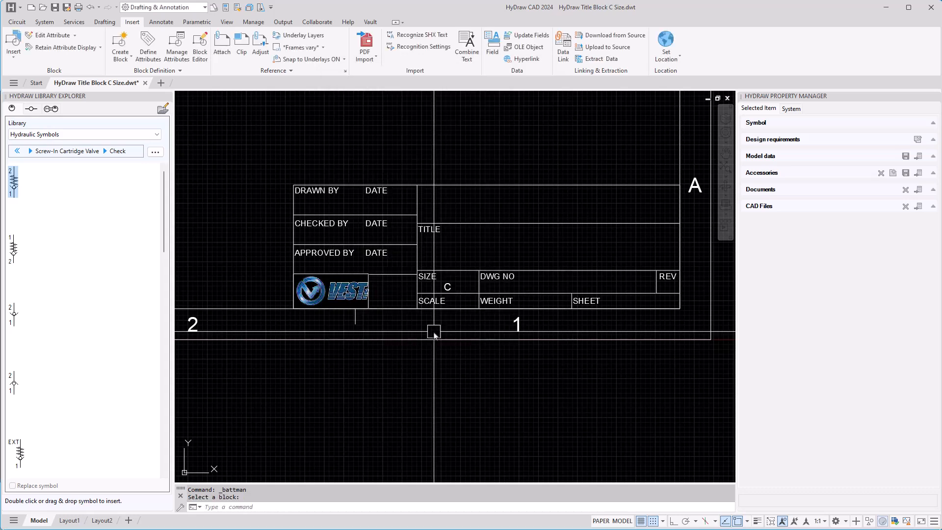
left_click(57, 8)
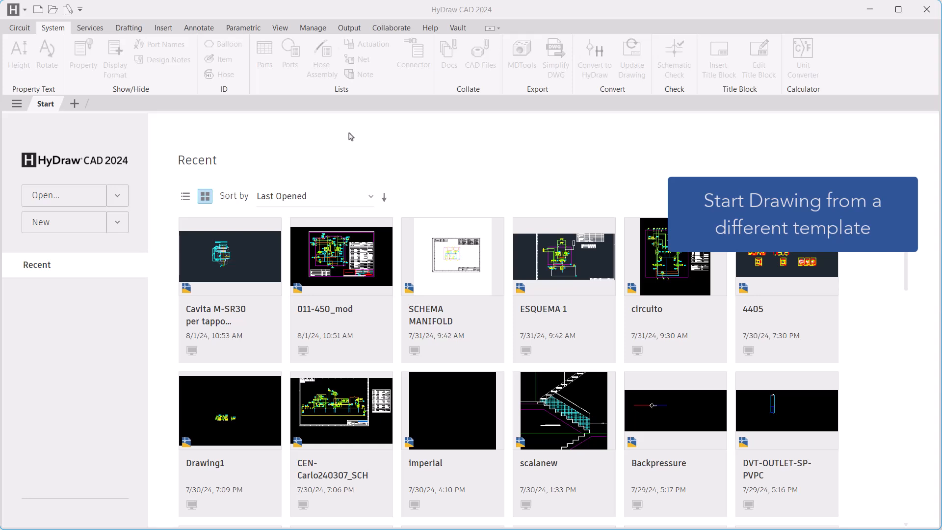
Start a new drawing from the HyDraw Start Metric.dwt template.
left_click(118, 223)
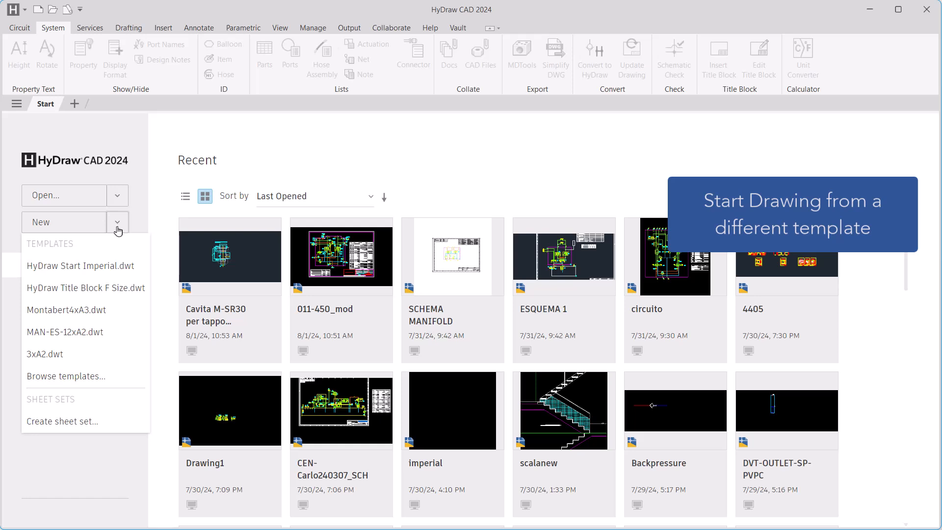
left_click(86, 381)
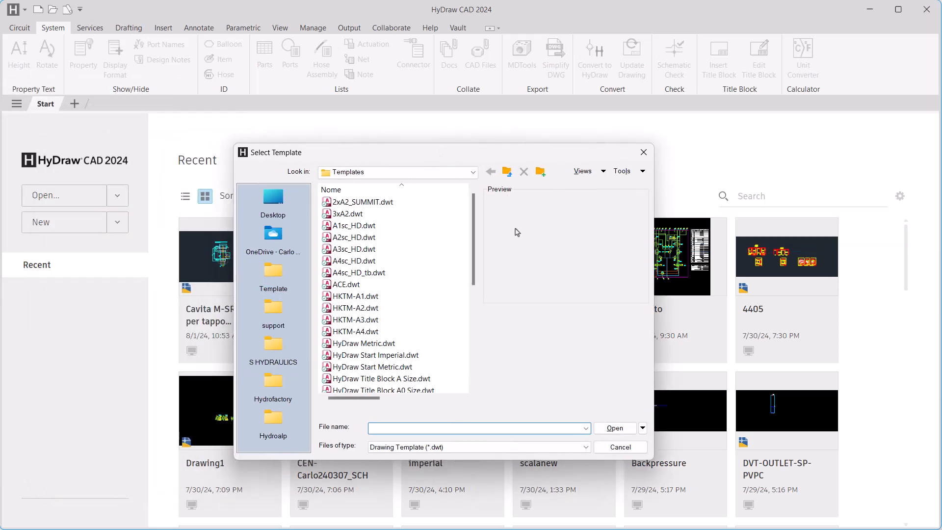
left_click(395, 368)
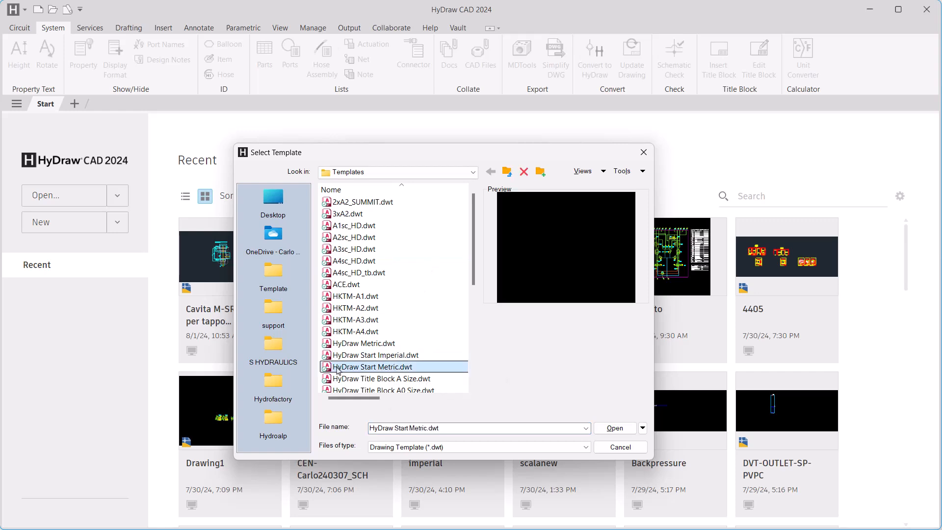
left_click(636, 428)
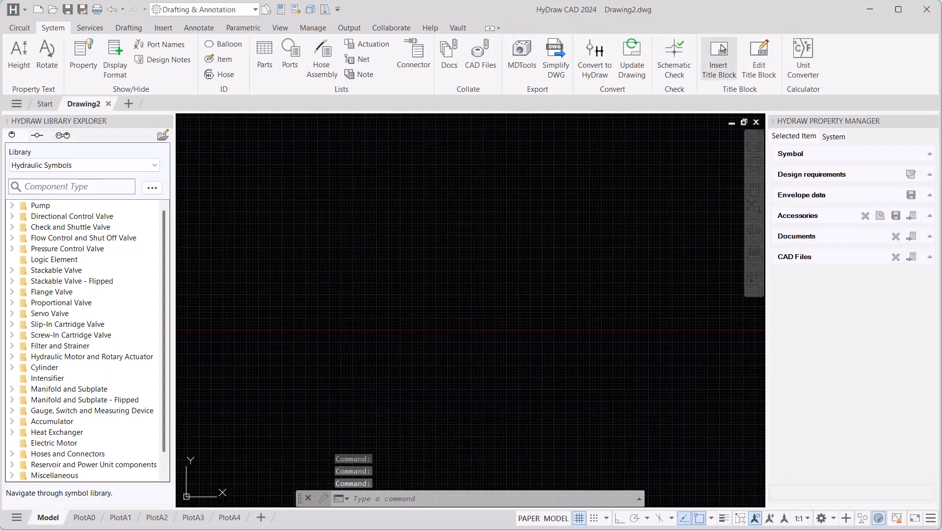
Insert the A3 title block, HyDraw Title Block A3 Size.dwt, into the drawing.
left_click(721, 69)
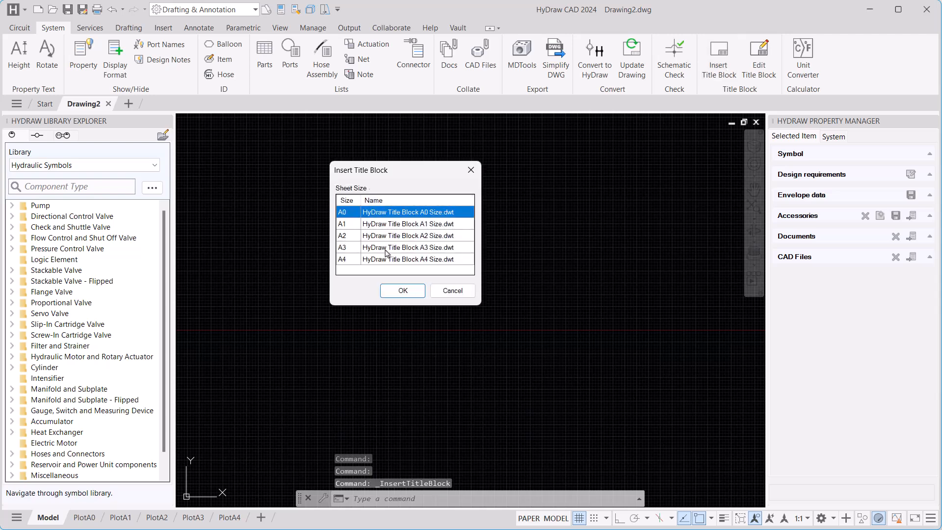
left_click(388, 251)
left_click(402, 290)
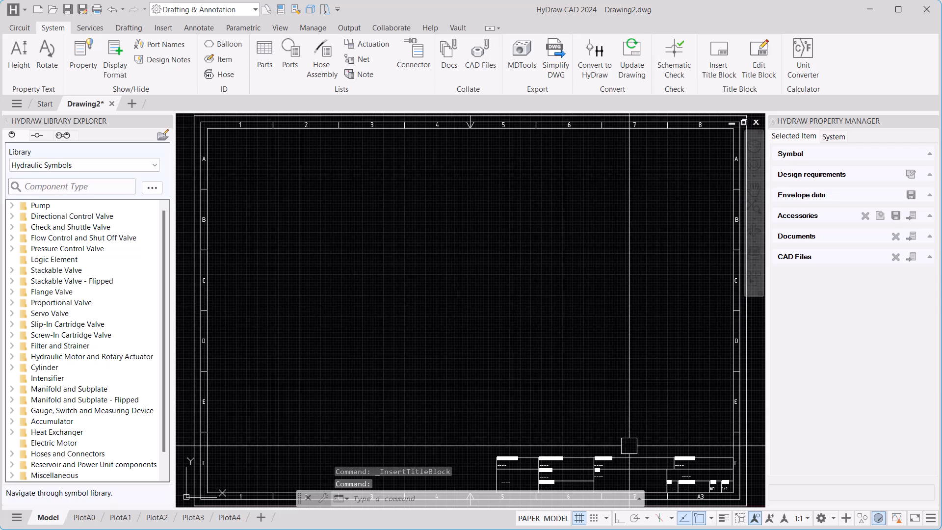
Edit the title block properties, setting Document type to POWER UNIT and Title to HYDRAULIC DIAGRAM.
left_click(759, 55)
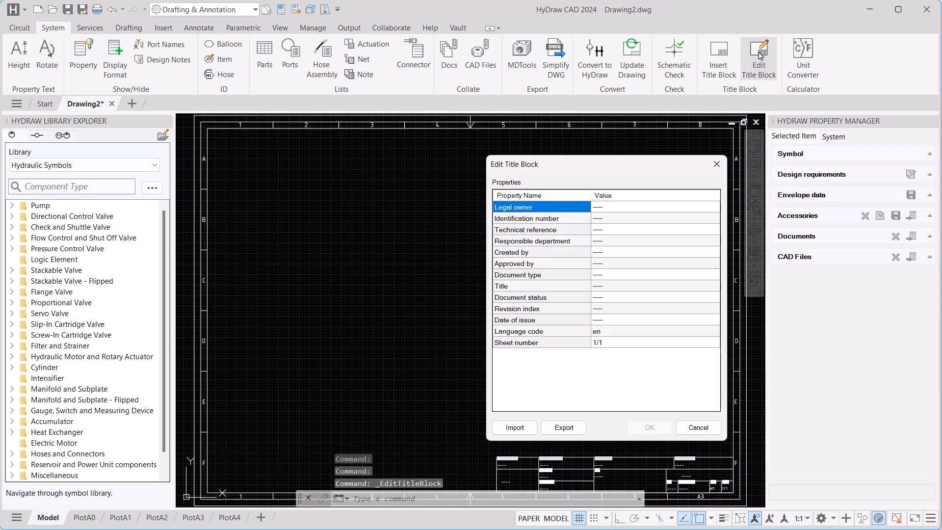
left_click(625, 211)
left_click(617, 211)
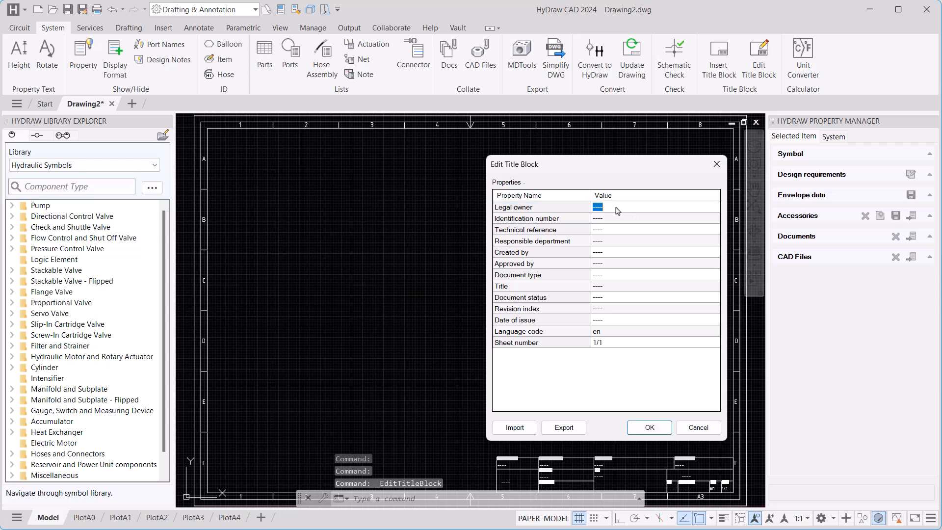
left_click(600, 273)
left_click(623, 275)
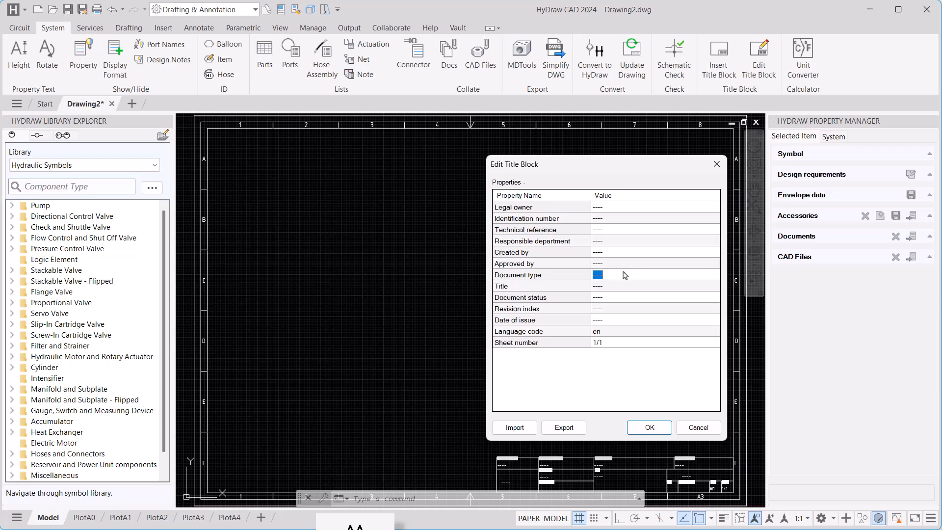
type("POWER UNIT")
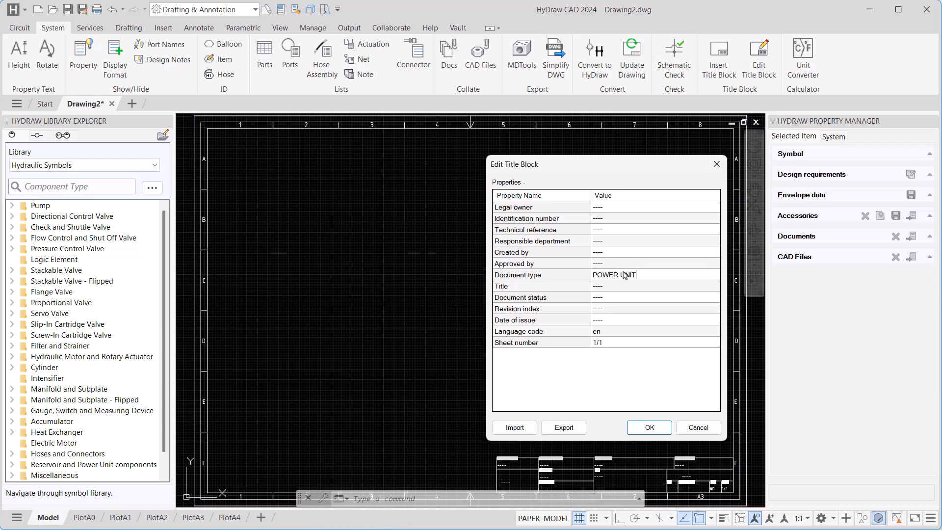
left_click(617, 289)
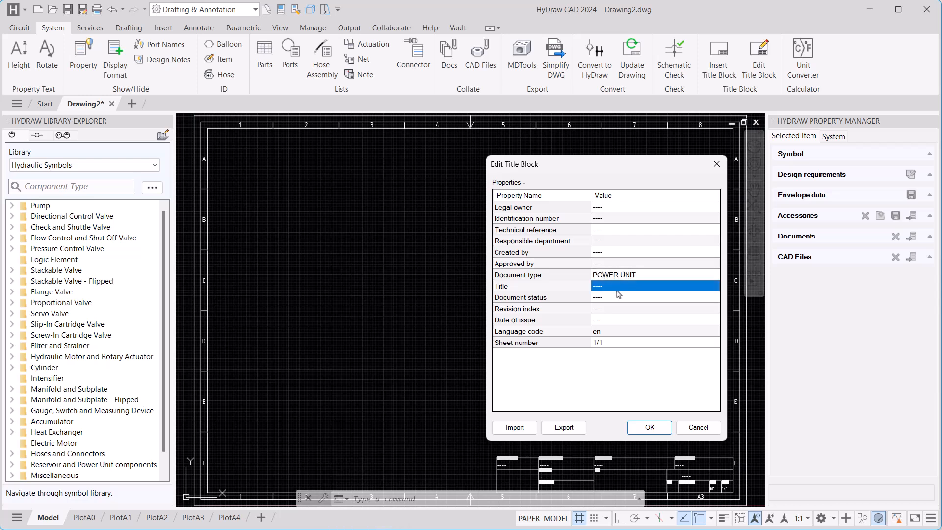
type("HYDRAULIC DIAGRAM")
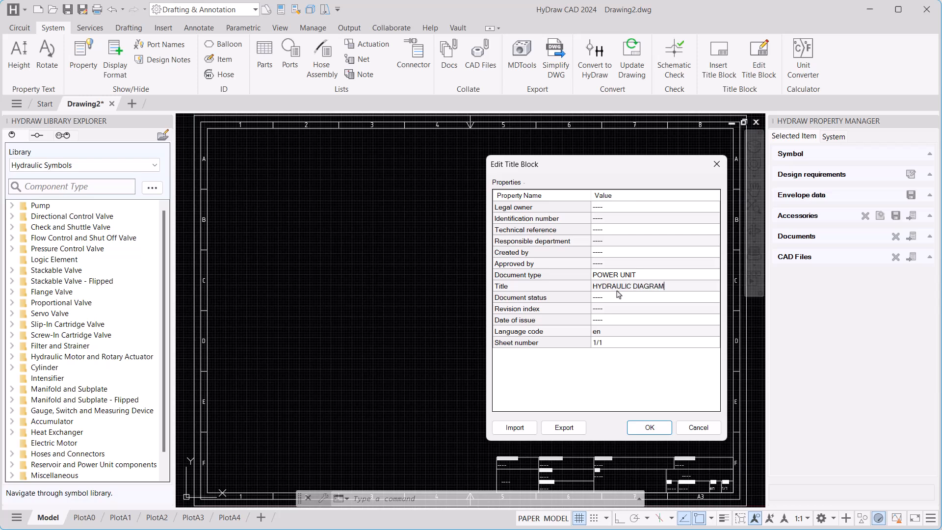
left_click(647, 429)
Inspect the filled-in title block up close and check the sheet in the PlotA3 layout.
middle_click_drag(647, 431, 627, 379)
scroll(645, 434, "up", 6)
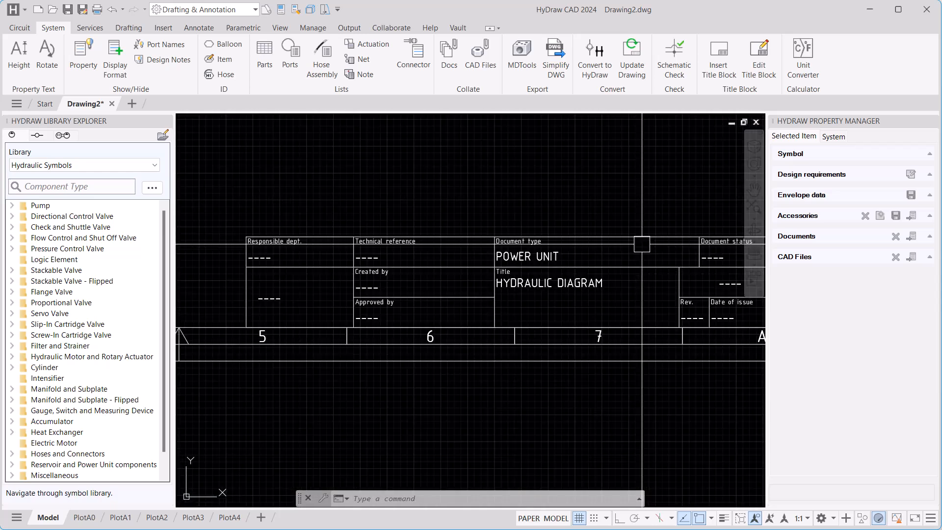
scroll(391, 236, "down", 4)
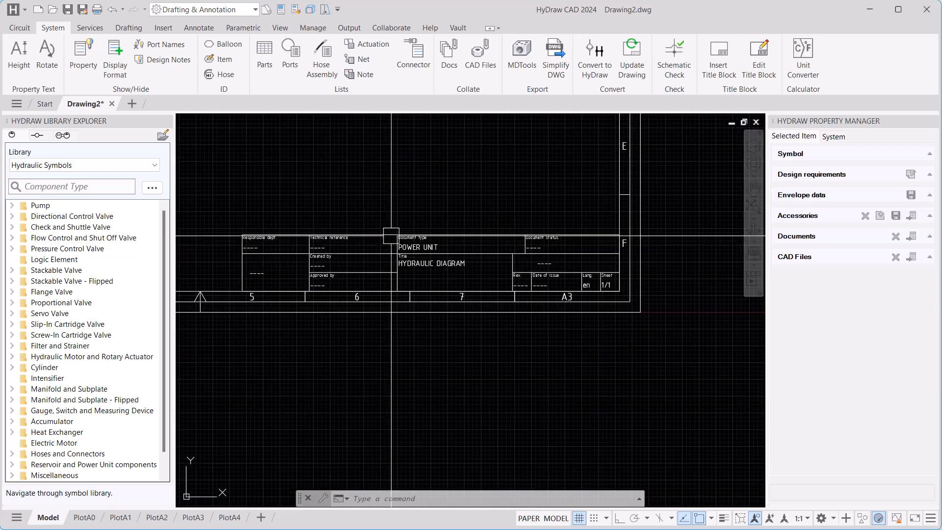
scroll(505, 286, "down", 2)
middle_click_drag(490, 269, 569, 369)
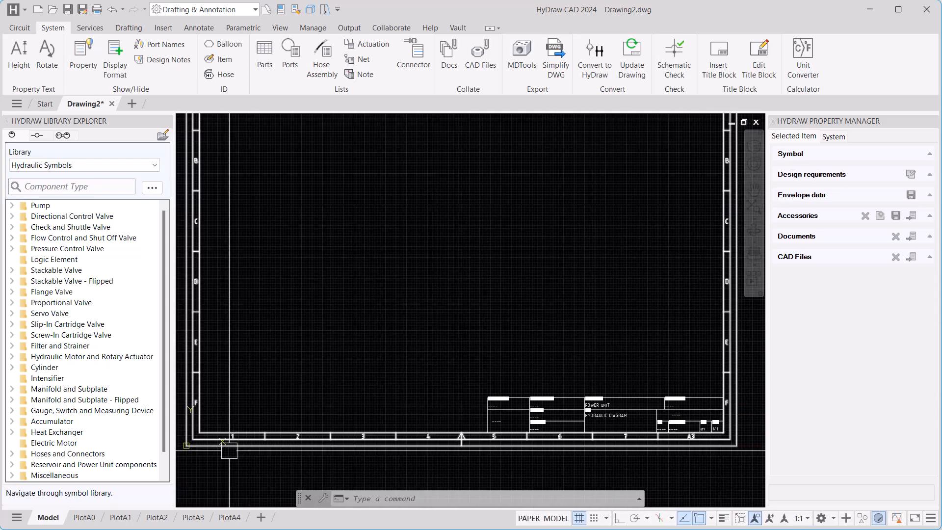
left_click(195, 519)
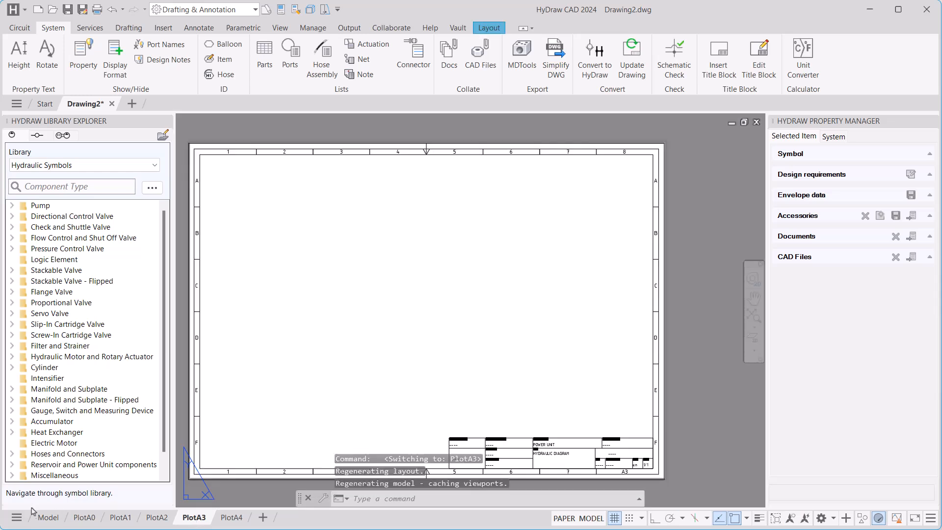
Replace the model space title block with HyDraw Title Block A2 Size.dwt and view the sheet in the PlotA2 layout.
left_click(45, 517)
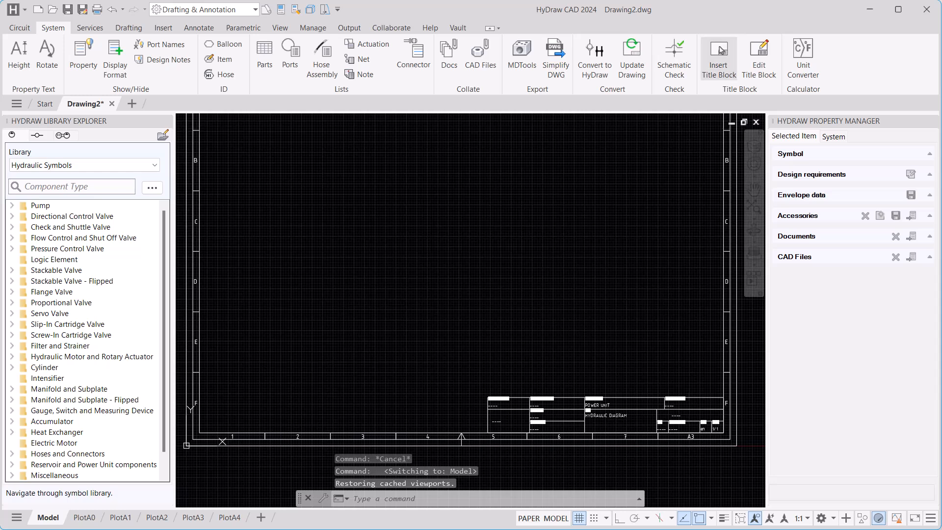
left_click(719, 51)
left_click(351, 237)
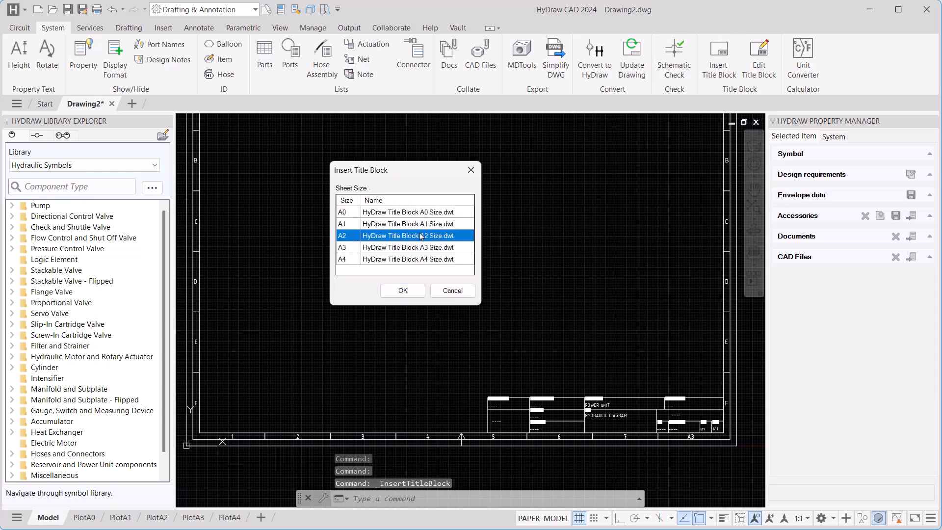
left_click(403, 291)
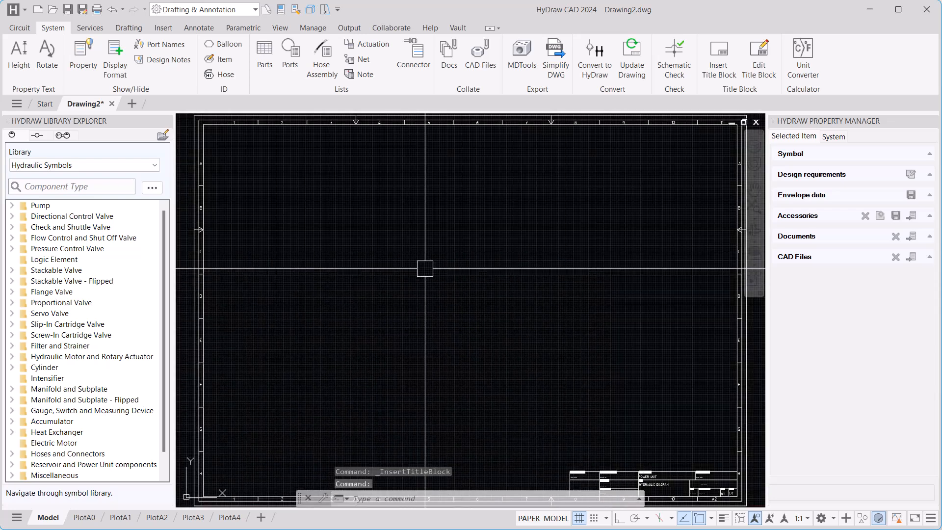
left_click(159, 518)
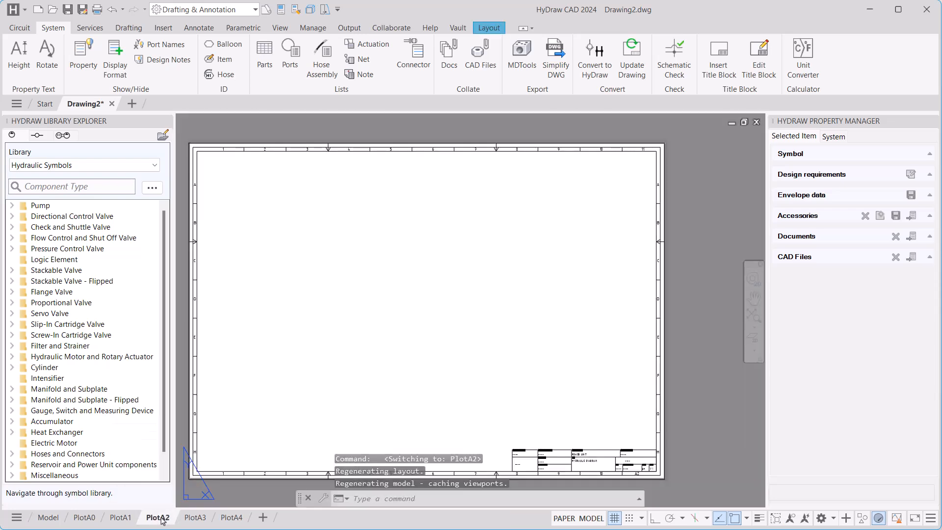